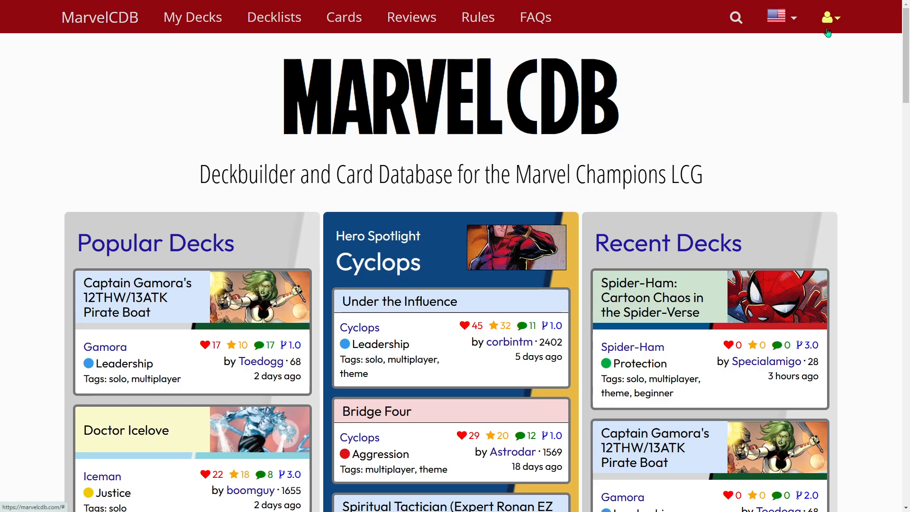
Open the account's card collection and look over the owned core, scenario, hero and campaign packs
{"action": "left_click", "coordinate": [839, 21]}
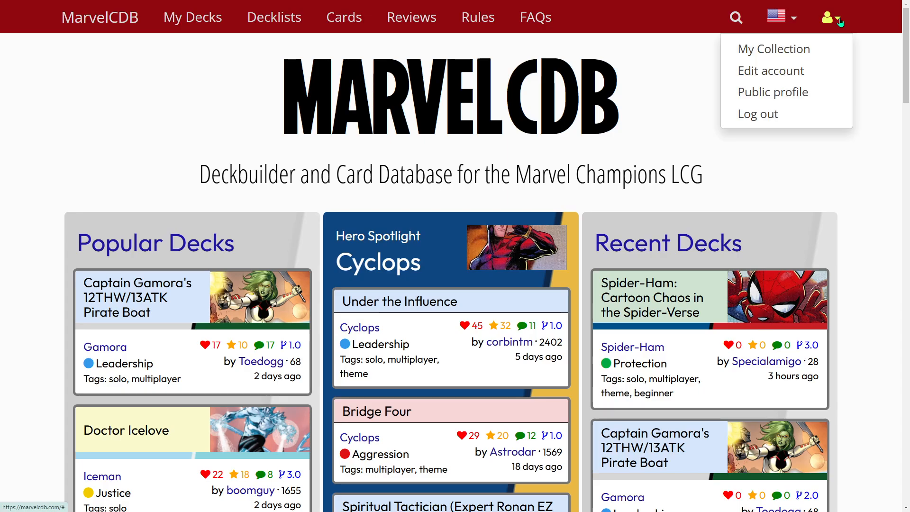
{"action": "left_click", "coordinate": [779, 49]}
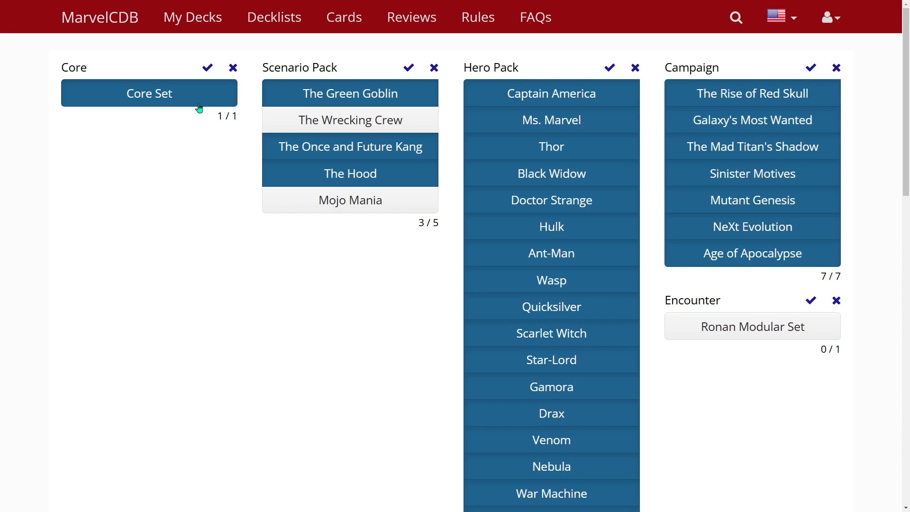
{"action": "scroll", "coordinate": [500, 305], "scroll_direction": "down", "scroll_amount": 12}
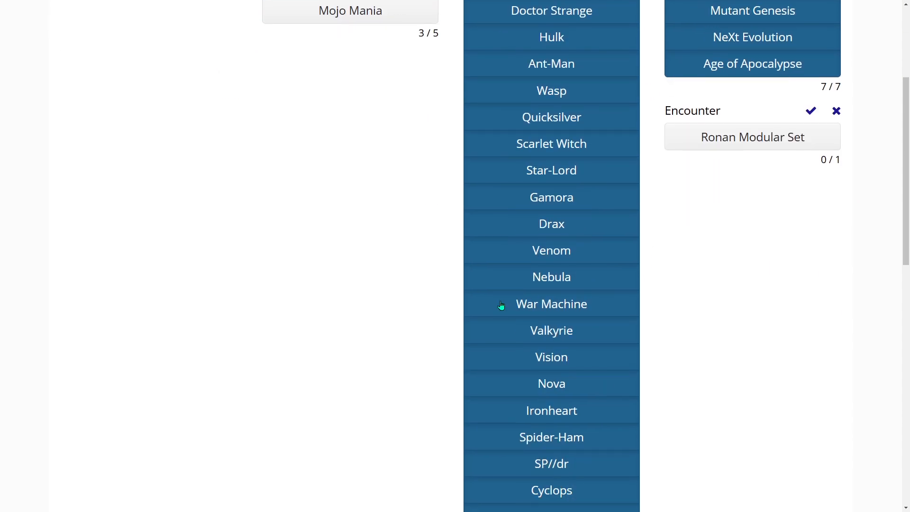
{"action": "scroll", "coordinate": [763, 323], "scroll_direction": "up", "scroll_amount": 12}
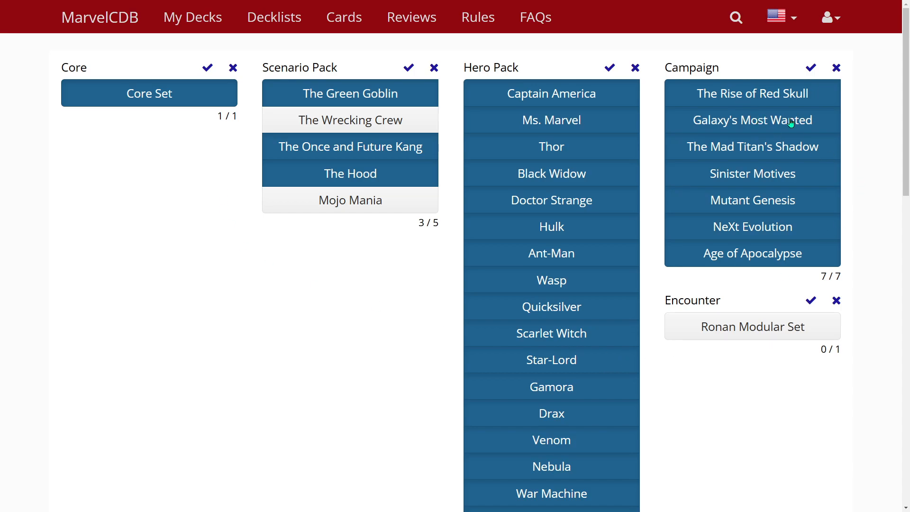
Remove all seven campaign packs from the collection, from Age of Apocalypse up to The Rise of Red Skull
{"action": "left_click", "coordinate": [765, 255]}
{"action": "left_click", "coordinate": [780, 227]}
{"action": "left_click", "coordinate": [782, 201]}
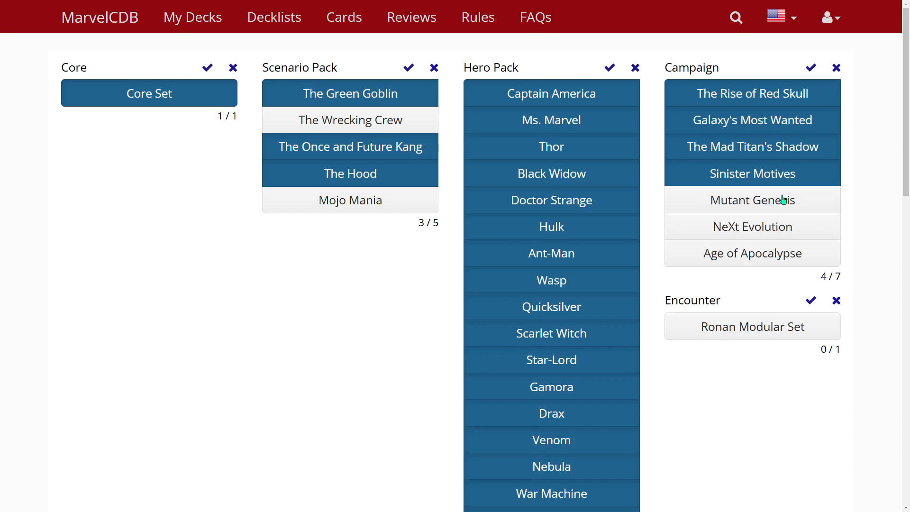
{"action": "left_click", "coordinate": [784, 174]}
{"action": "left_click", "coordinate": [784, 147]}
{"action": "left_click", "coordinate": [783, 120]}
{"action": "left_click", "coordinate": [784, 96]}
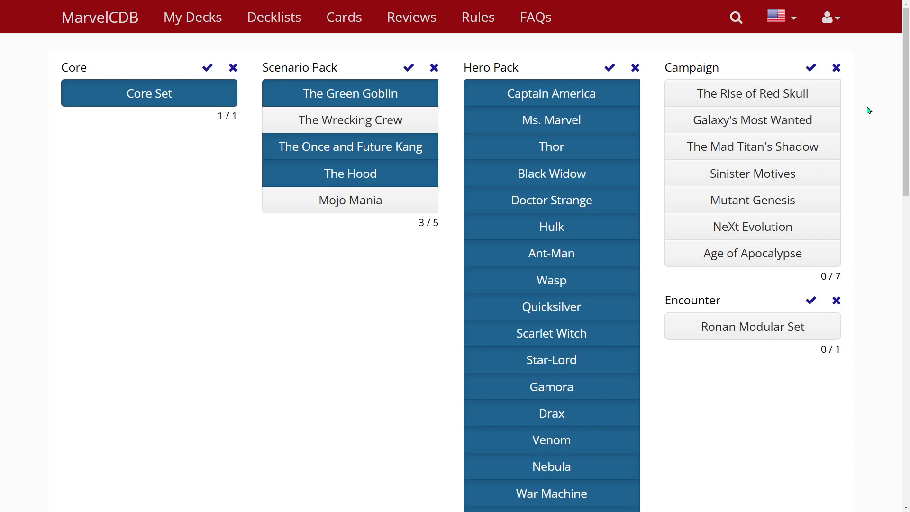
Mark all seven campaign packs as owned, from The Rise of Red Skull through Age of Apocalypse
{"action": "left_click", "coordinate": [785, 95]}
{"action": "left_click", "coordinate": [786, 121]}
{"action": "left_click", "coordinate": [785, 148]}
{"action": "left_click", "coordinate": [785, 172]}
{"action": "left_click", "coordinate": [780, 198]}
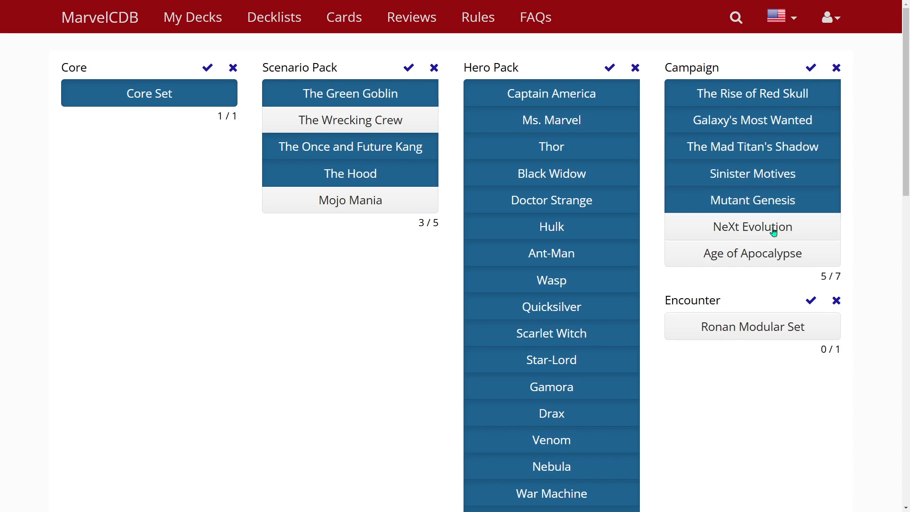
{"action": "left_click", "coordinate": [772, 229]}
{"action": "left_click", "coordinate": [769, 256]}
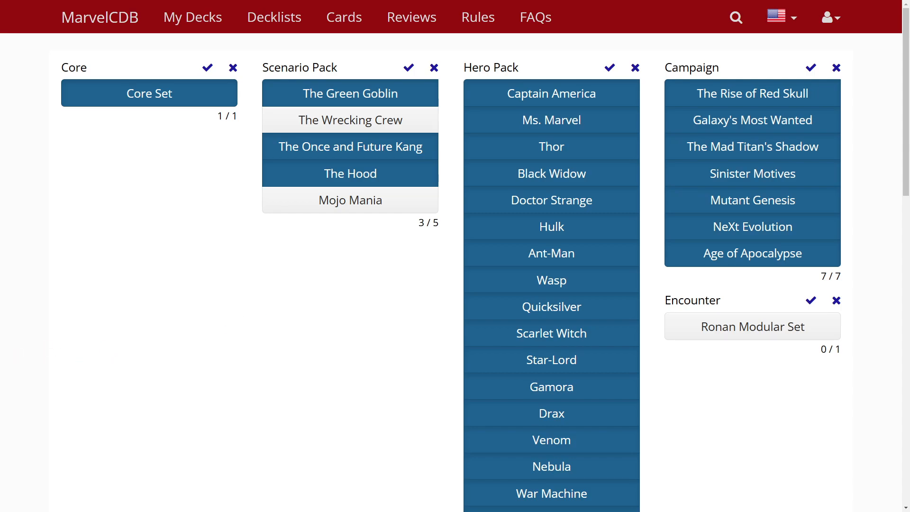
Create a new private deck for the hero Angel, chosen from the owned heroes
{"action": "left_click", "coordinate": [188, 20]}
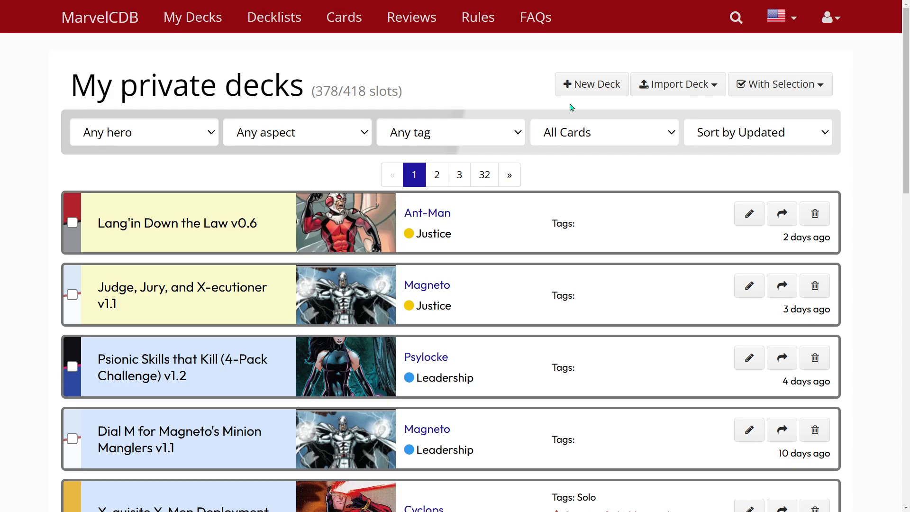
{"action": "left_click", "coordinate": [603, 84]}
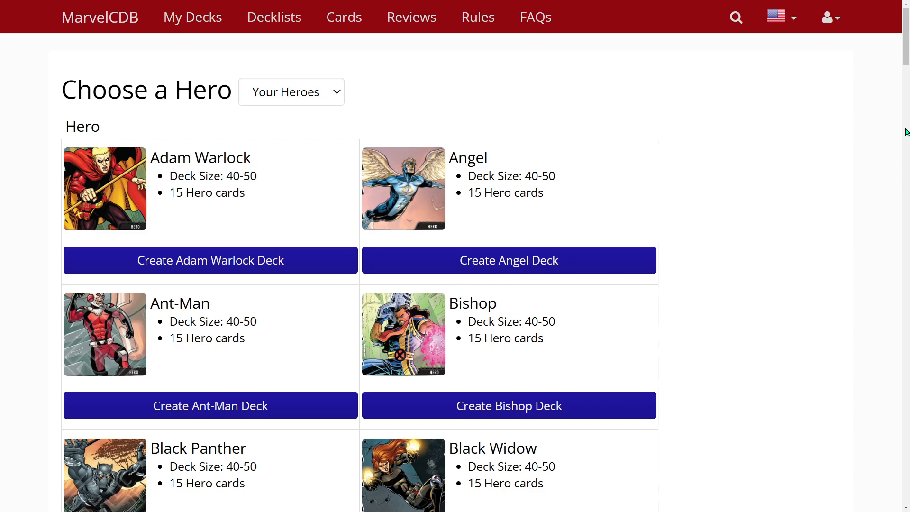
{"action": "left_click_drag", "start_coordinate": [902, 60], "coordinate": [907, 120]}
{"action": "left_click_drag", "start_coordinate": [907, 141], "coordinate": [600, 242]}
{"action": "left_click", "coordinate": [518, 262]}
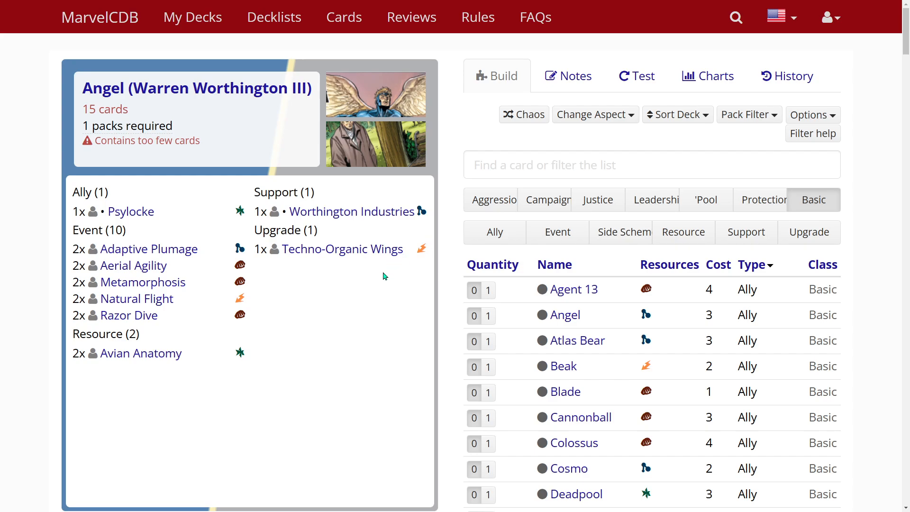
List the Basic support cards, check Angel's hero details, and add one Avengers Mansion to the deck
{"action": "left_click", "coordinate": [760, 241]}
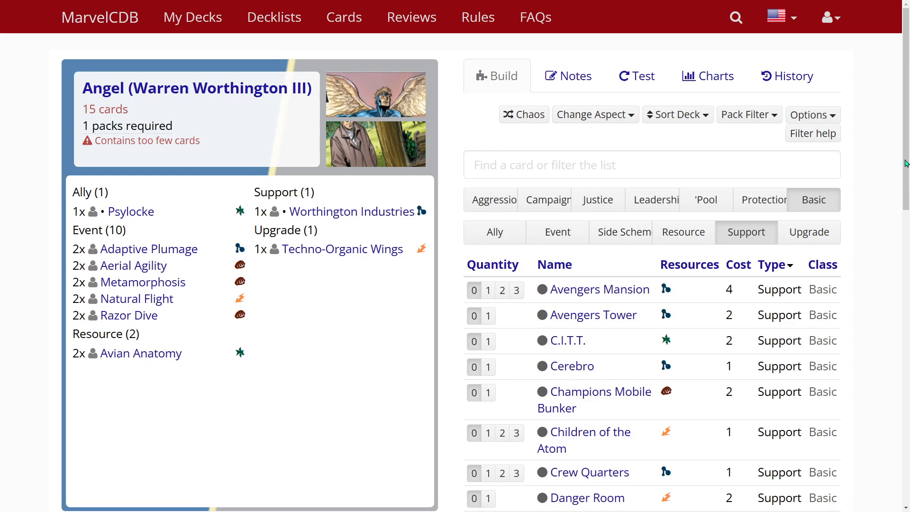
{"action": "left_click_drag", "start_coordinate": [905, 163], "coordinate": [905, 134]}
{"action": "mouse_move", "coordinate": [235, 89]}
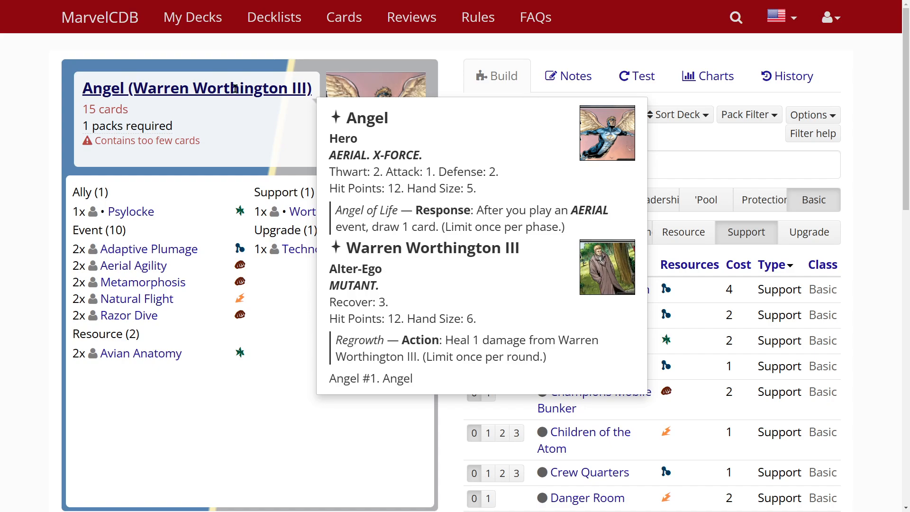
{"action": "left_click_drag", "start_coordinate": [906, 160], "coordinate": [894, 199]}
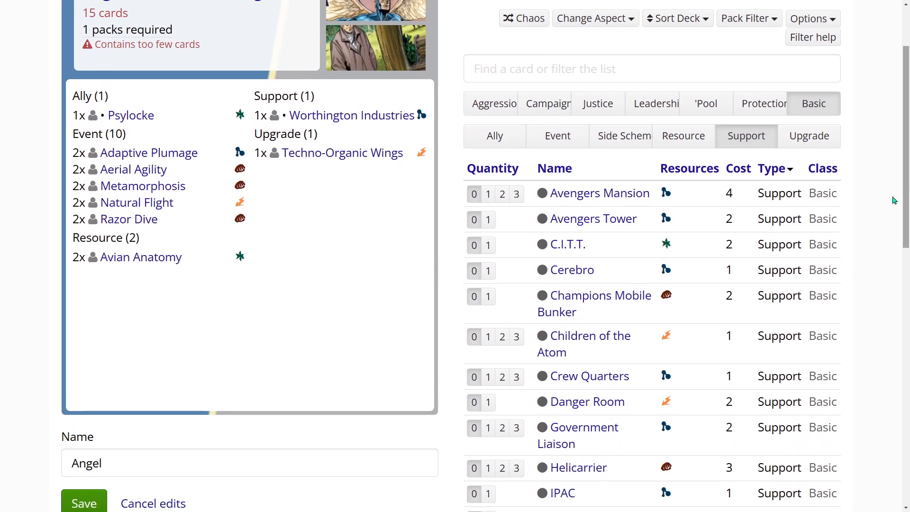
{"action": "mouse_move", "coordinate": [596, 198]}
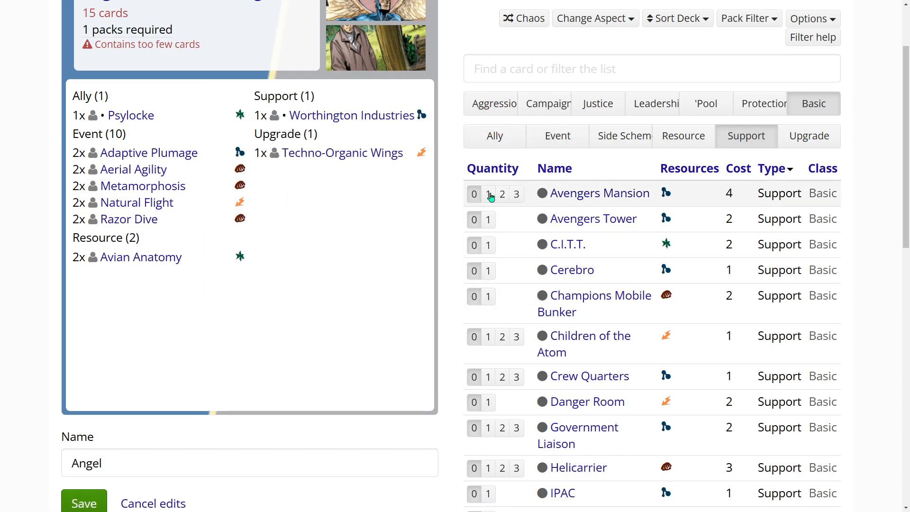
{"action": "left_click", "coordinate": [489, 195]}
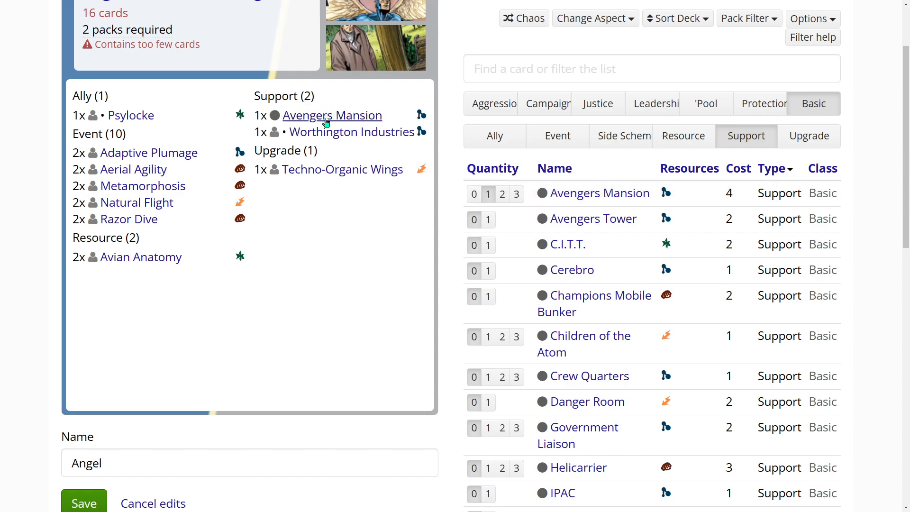
Set Avengers Mansion's deck quantity to 0 in its card details and check the Worthington Industries card
{"action": "scroll", "coordinate": [378, 268], "scroll_direction": "up", "scroll_amount": 2}
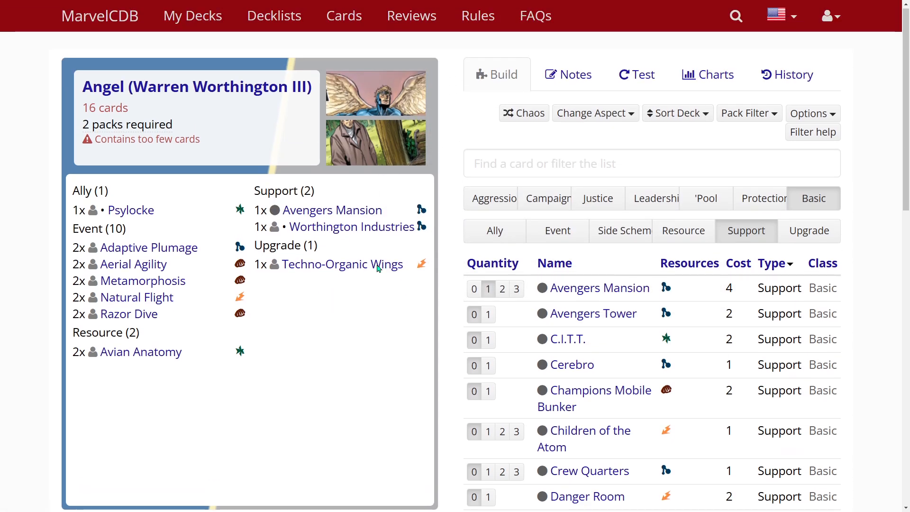
{"action": "left_click", "coordinate": [351, 211]}
{"action": "left_click", "coordinate": [354, 79]}
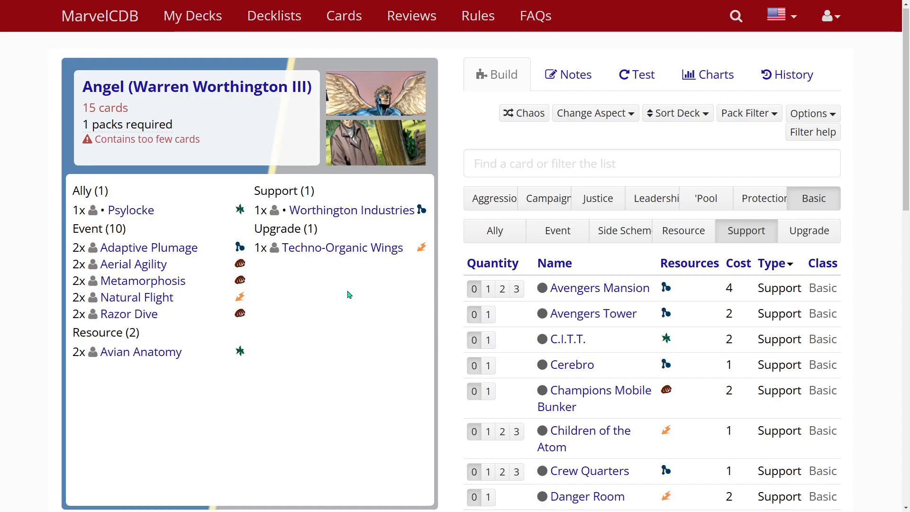
{"action": "left_click", "coordinate": [354, 212]}
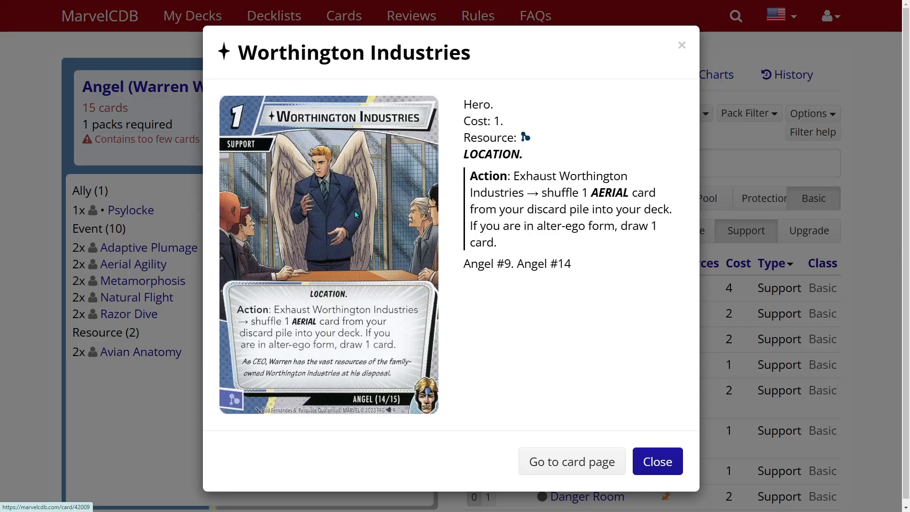
{"action": "left_click", "coordinate": [681, 44]}
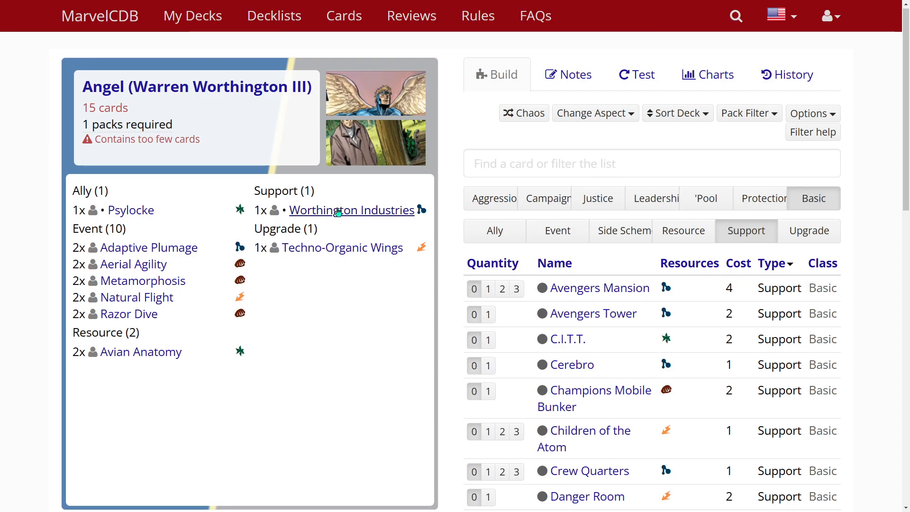
Add one Avengers Mansion from the card list, and set its quantity back to 0 in the card details
{"action": "left_click", "coordinate": [489, 289]}
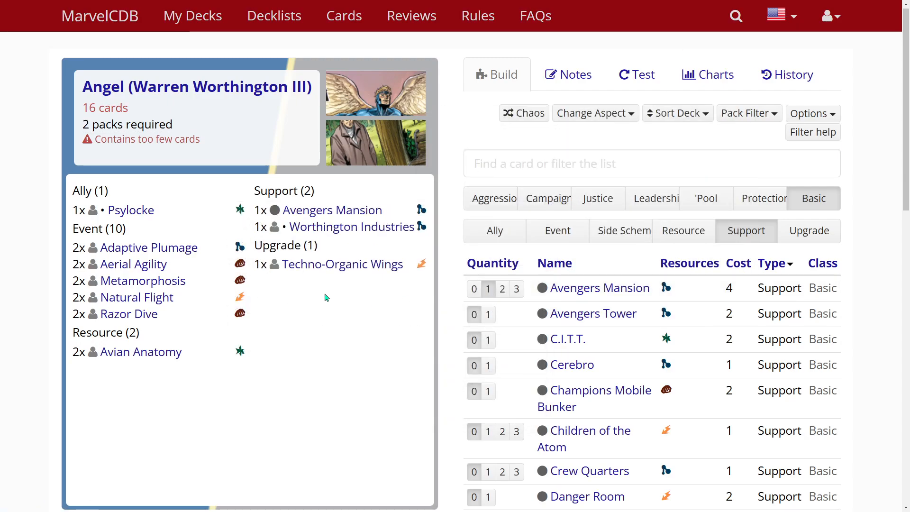
{"action": "left_click", "coordinate": [341, 212]}
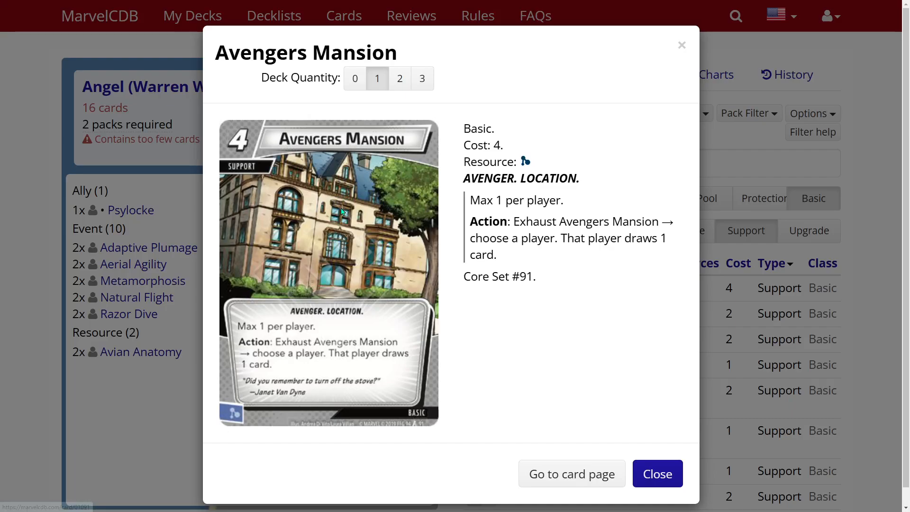
{"action": "left_click", "coordinate": [356, 81]}
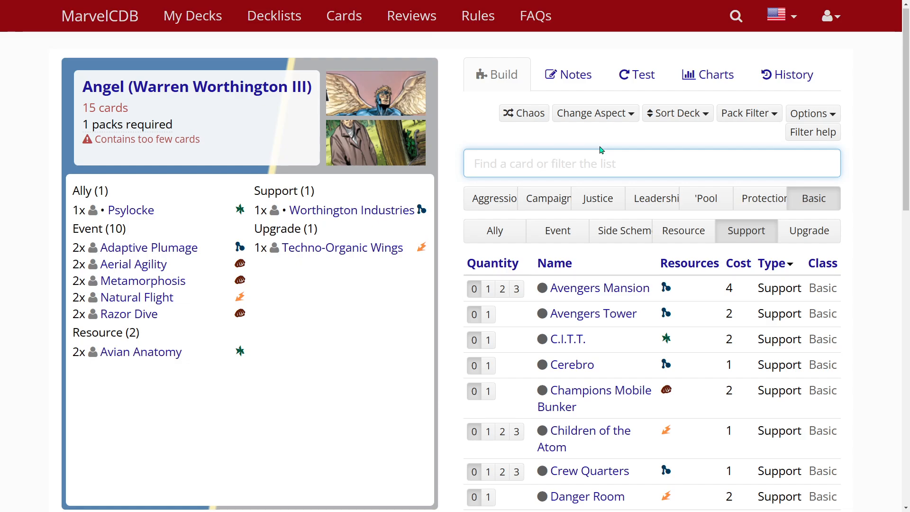
Find Avengers Mansion by searching for "avenger" and set its deck quantity to 1
{"action": "type", "text": "deck"}
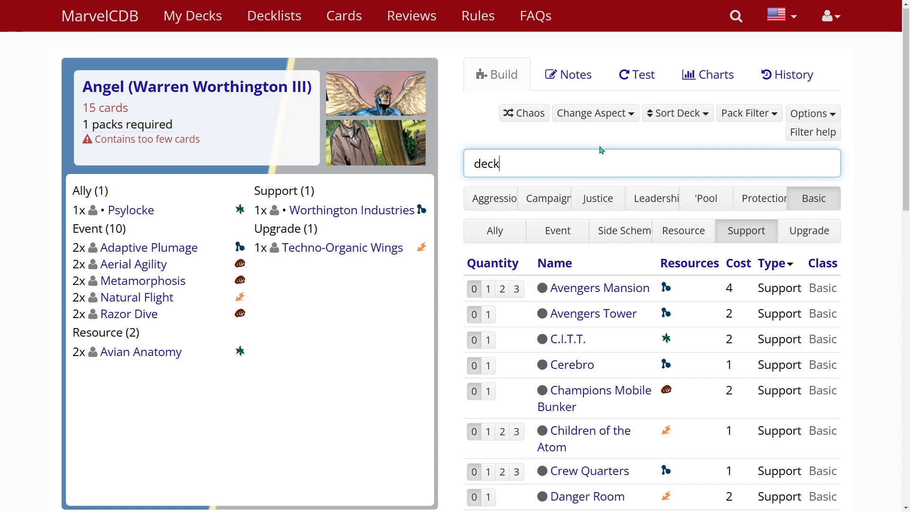
{"action": "key", "text": "BackSpace"}
{"action": "key", "text": "BackSpace"}
{"action": "key", "text": "BackSpace"}
{"action": "key", "text": "BackSpace"}
{"action": "type", "text": "avenger"}
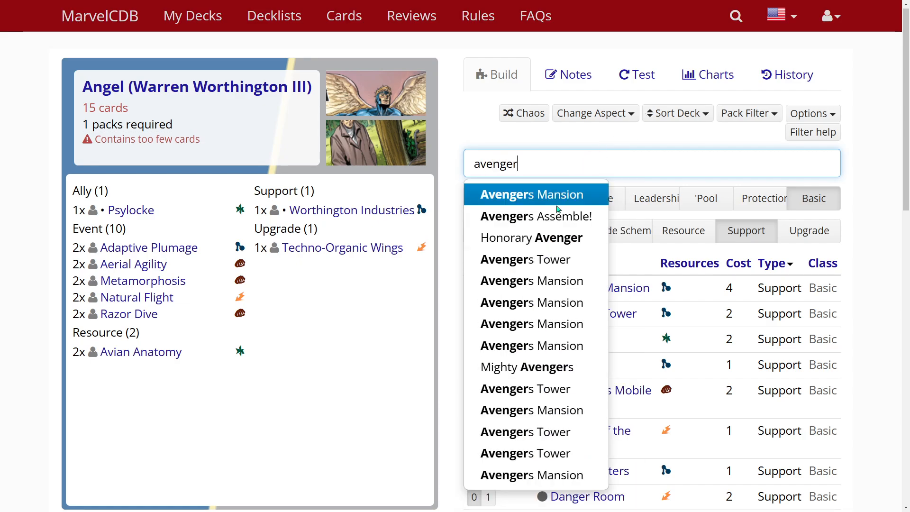
{"action": "left_click", "coordinate": [567, 195]}
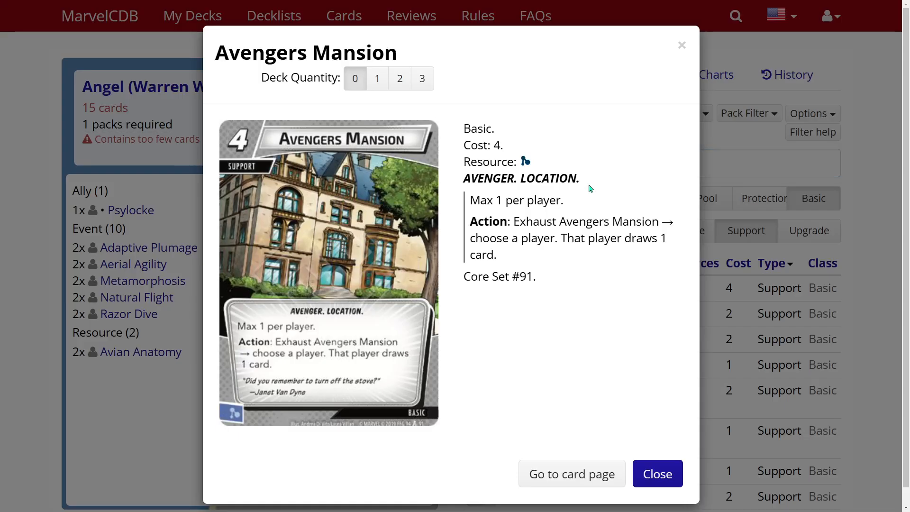
{"action": "left_click", "coordinate": [376, 79]}
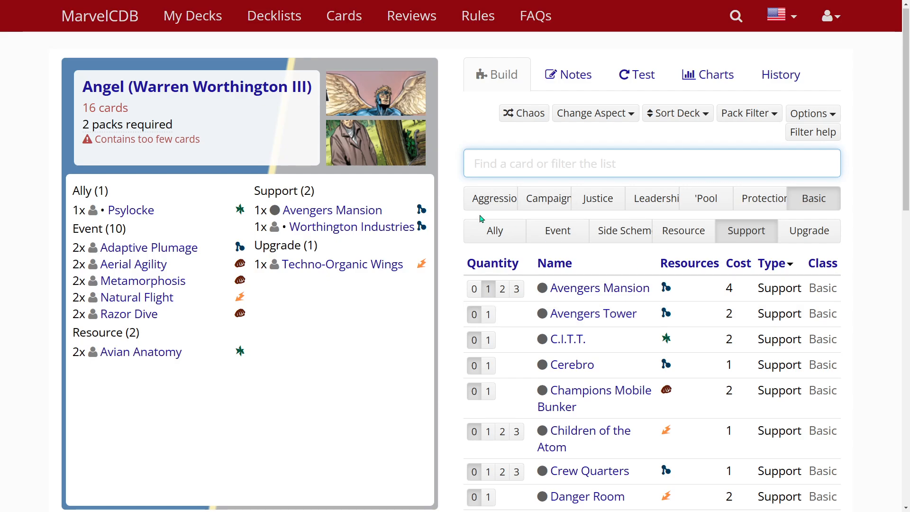
Add two copies each of Full-Body Charge and "You'll Pay for That!" from the Aggression events
{"action": "left_click", "coordinate": [498, 199]}
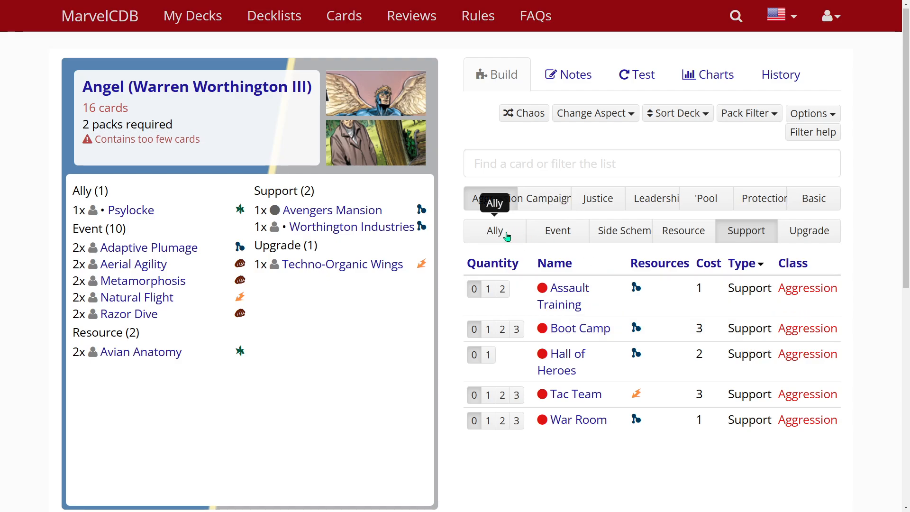
{"action": "left_click", "coordinate": [553, 231]}
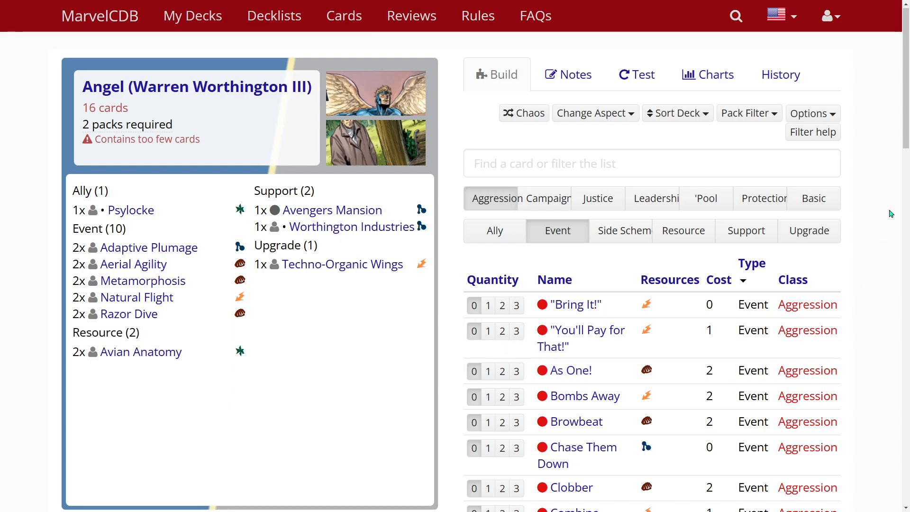
{"action": "scroll", "coordinate": [906, 151], "scroll_direction": "down", "scroll_amount": 3}
{"action": "left_click_drag", "start_coordinate": [905, 166], "coordinate": [903, 332]}
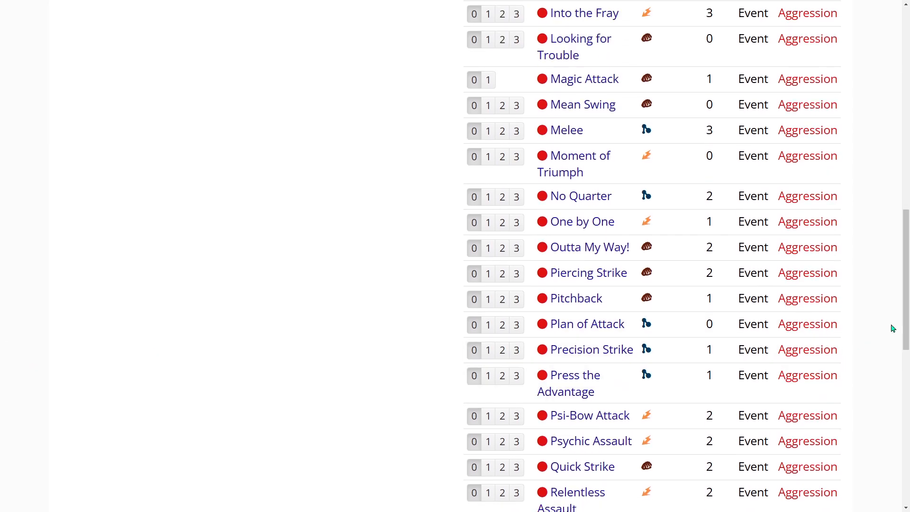
{"action": "left_click_drag", "start_coordinate": [905, 306], "coordinate": [905, 233]}
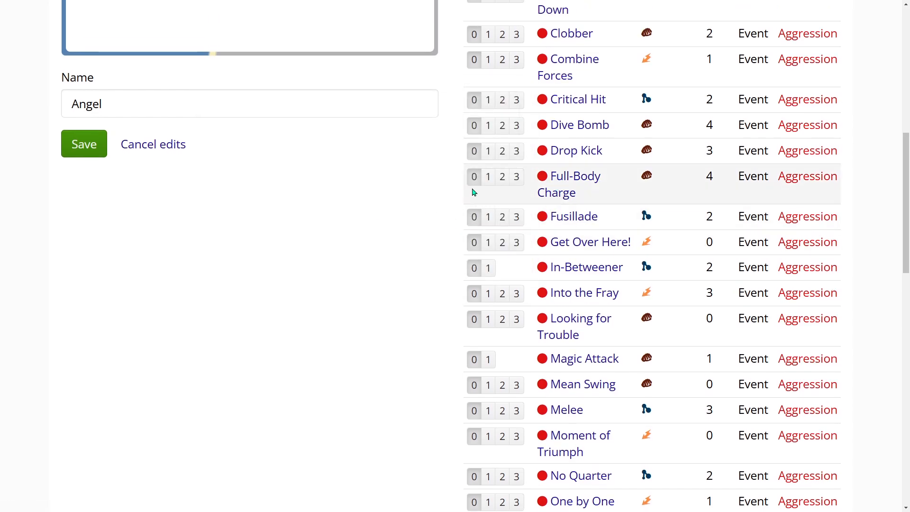
{"action": "left_click", "coordinate": [505, 185]}
{"action": "scroll", "coordinate": [326, 306], "scroll_direction": "up", "scroll_amount": 8}
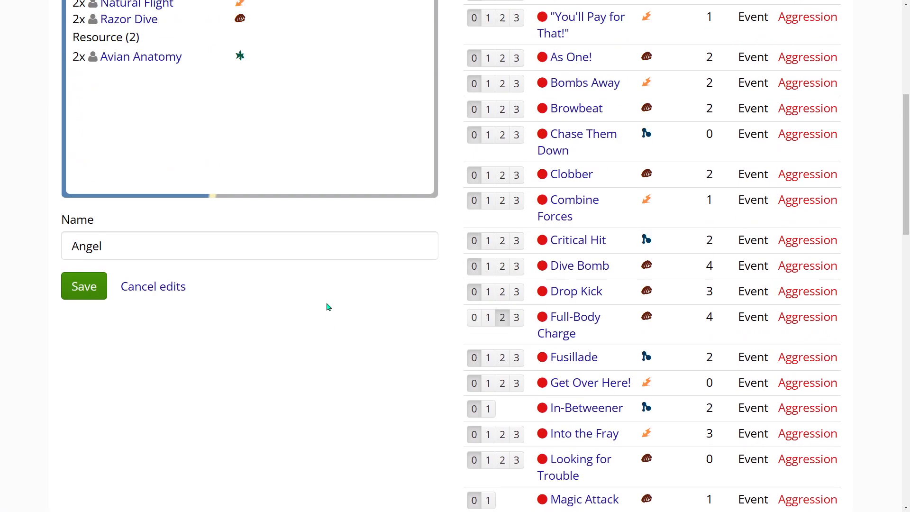
{"action": "mouse_move", "coordinate": [142, 211]}
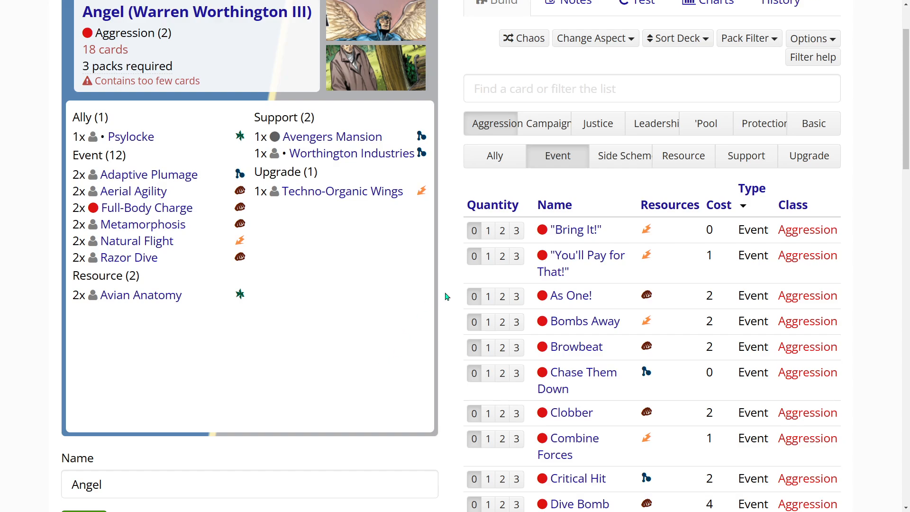
{"action": "left_click", "coordinate": [502, 256]}
Add one copy each of Bug, Hercules, Hulk and Magik from the Aggression allies
{"action": "left_click", "coordinate": [500, 155]}
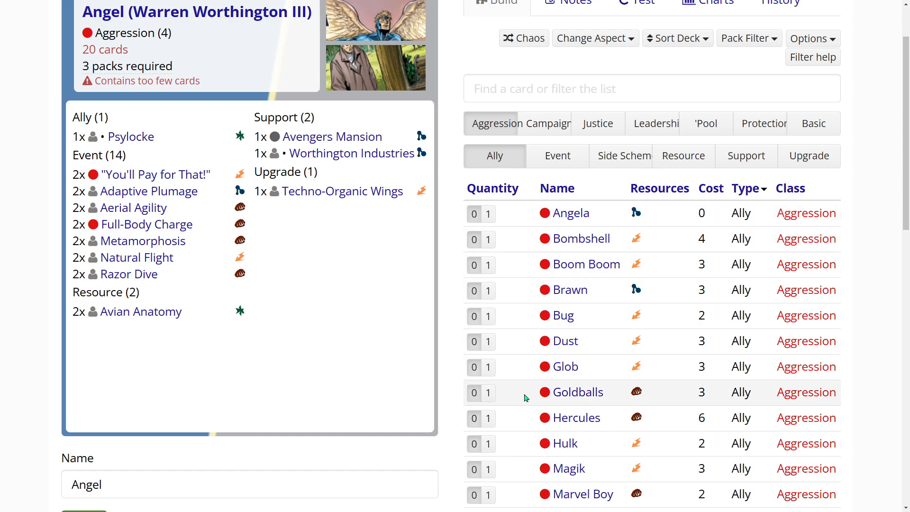
{"action": "scroll", "coordinate": [525, 398], "scroll_direction": "down", "scroll_amount": 2}
{"action": "left_click", "coordinate": [488, 221]}
{"action": "scroll", "coordinate": [504, 337], "scroll_direction": "down", "scroll_amount": 2}
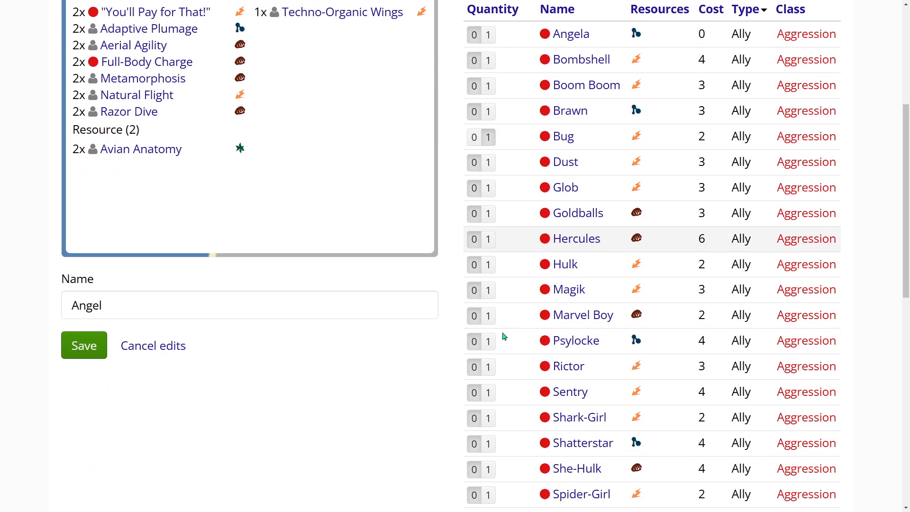
{"action": "left_click", "coordinate": [488, 231]}
{"action": "left_click", "coordinate": [488, 255]}
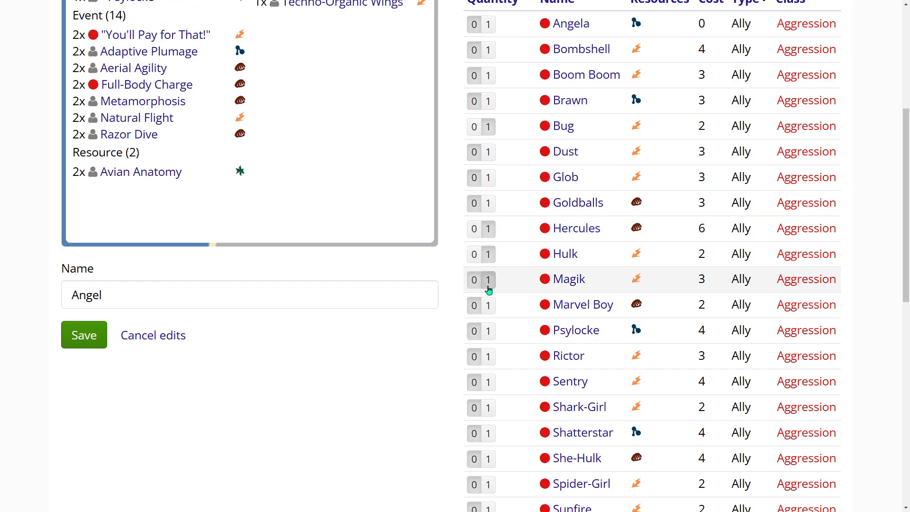
{"action": "left_click", "coordinate": [489, 279]}
{"action": "scroll", "coordinate": [406, 396], "scroll_direction": "up", "scroll_amount": 6}
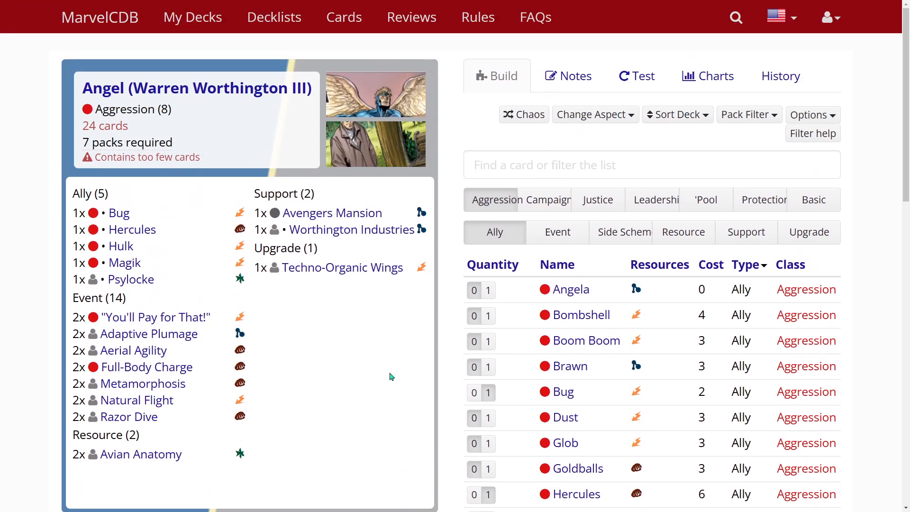
Add one Keep Up the Pressure from the Aggression side schemes and list the Aggression resource cards
{"action": "left_click", "coordinate": [622, 232]}
{"action": "left_click", "coordinate": [488, 331]}
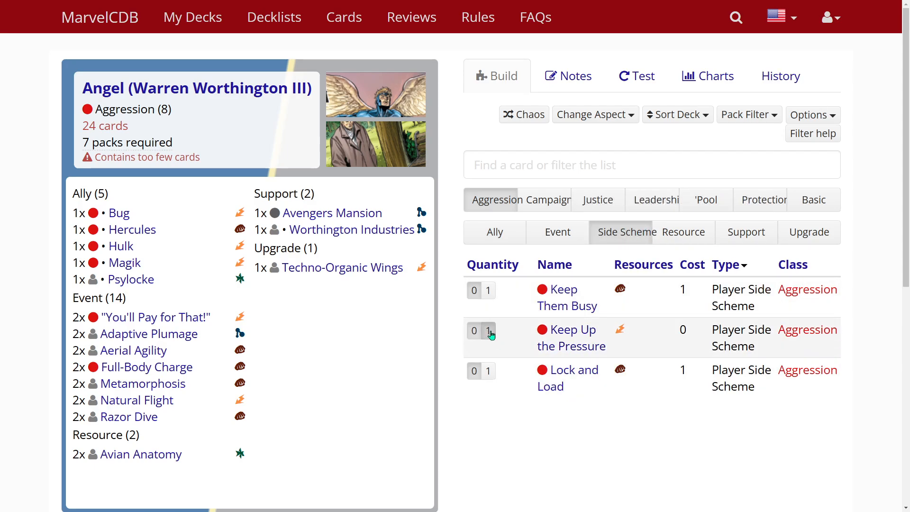
{"action": "left_click", "coordinate": [689, 231]}
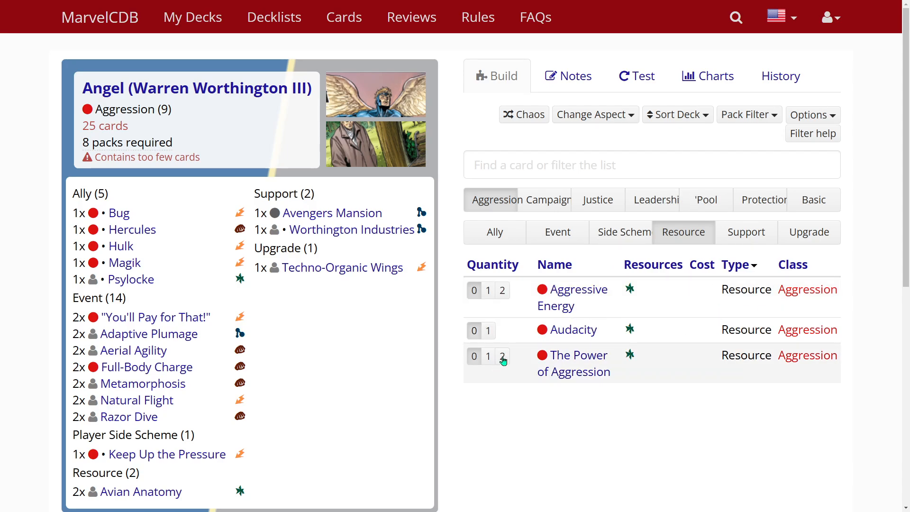
Add one copy each of the Basic resources Energy, Strength and Genius, and return the card list to Aggression
{"action": "left_click", "coordinate": [831, 204]}
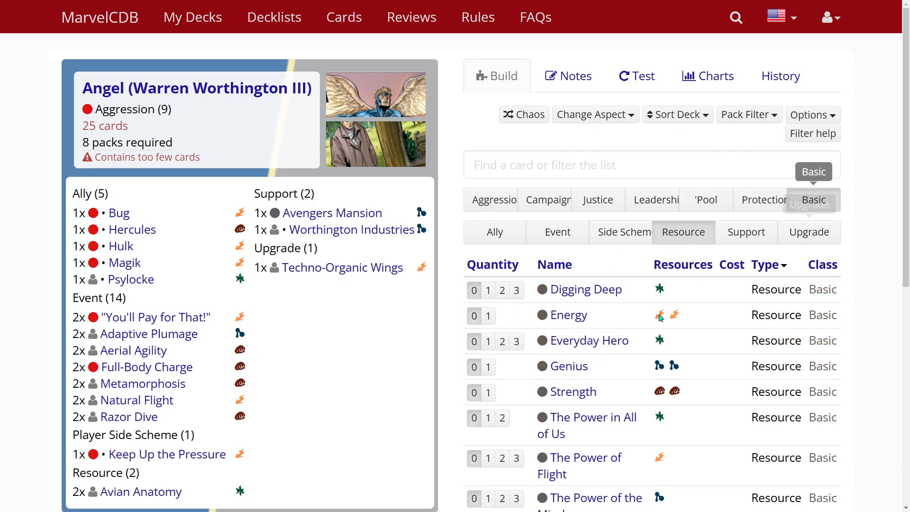
{"action": "scroll", "coordinate": [512, 348], "scroll_direction": "down", "scroll_amount": 1}
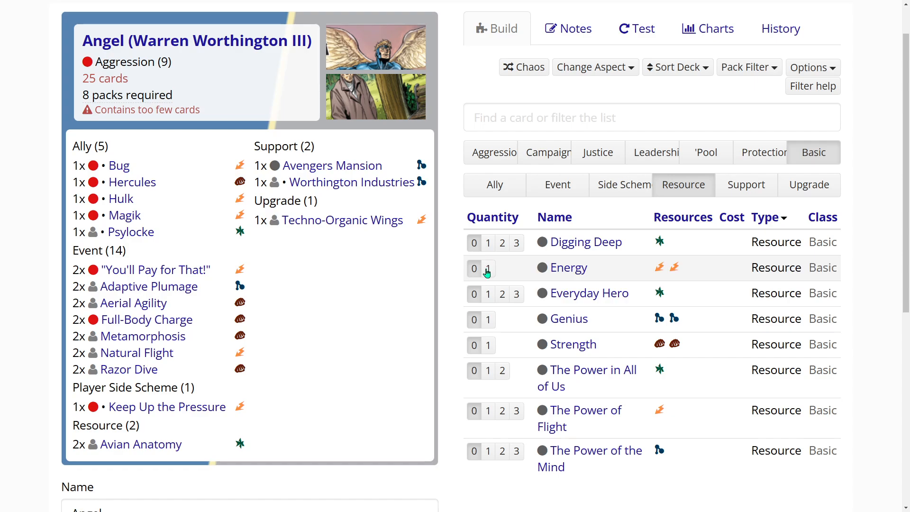
{"action": "left_click", "coordinate": [487, 269]}
{"action": "left_click", "coordinate": [487, 348]}
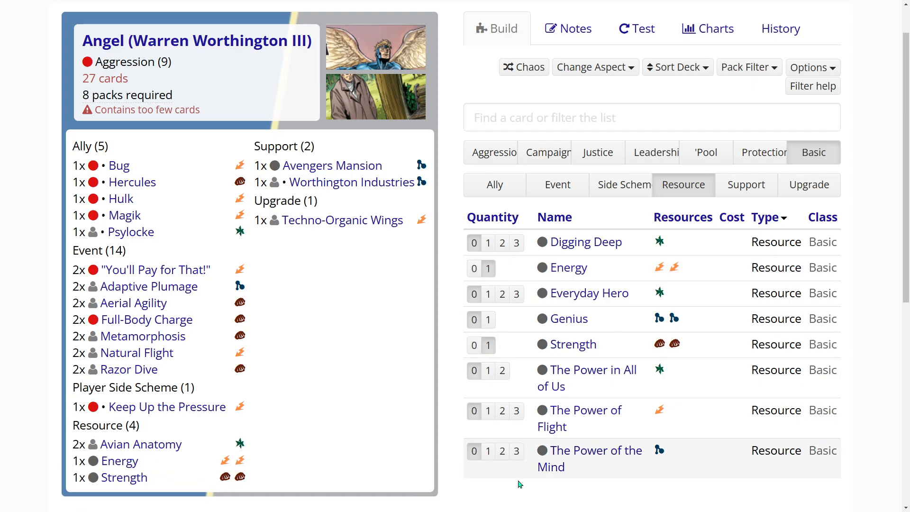
{"action": "scroll", "coordinate": [528, 487], "scroll_direction": "down", "scroll_amount": 1}
{"action": "scroll", "coordinate": [524, 473], "scroll_direction": "up", "scroll_amount": 1}
{"action": "left_click", "coordinate": [488, 319]}
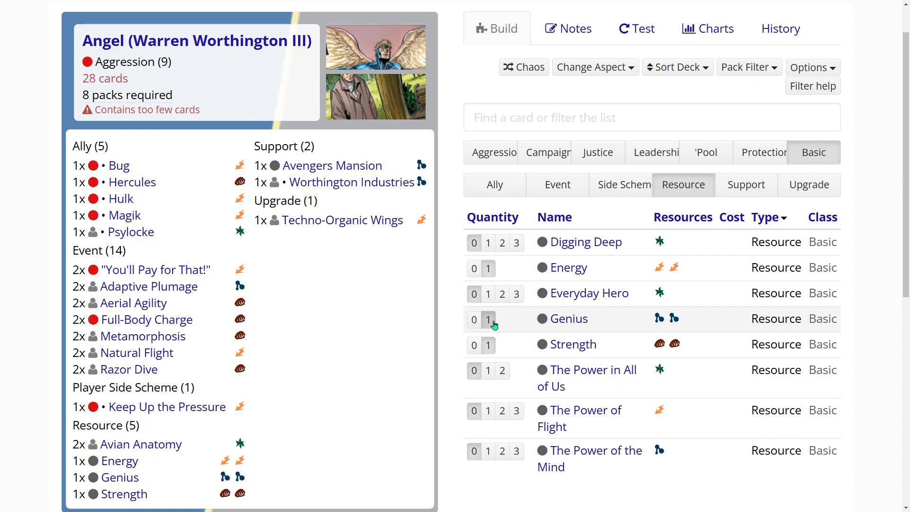
{"action": "scroll", "coordinate": [390, 405], "scroll_direction": "up", "scroll_amount": 1}
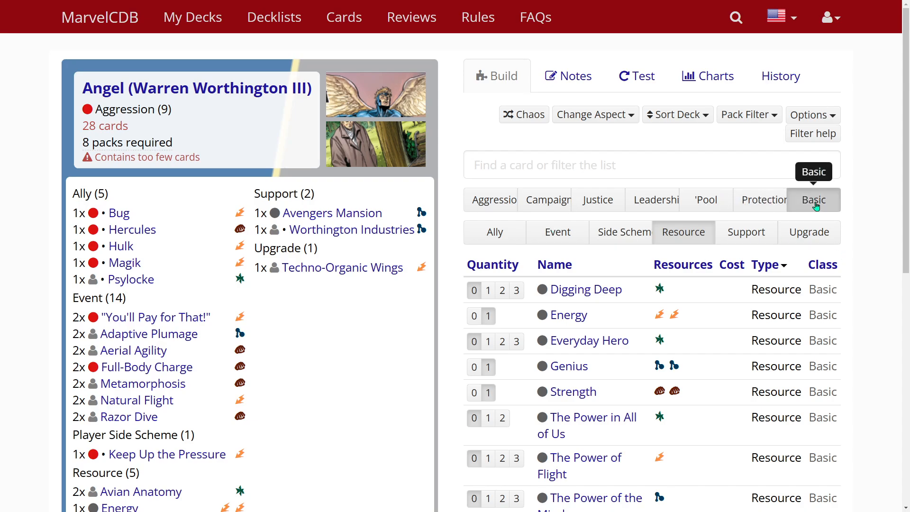
{"action": "left_click", "coordinate": [493, 199]}
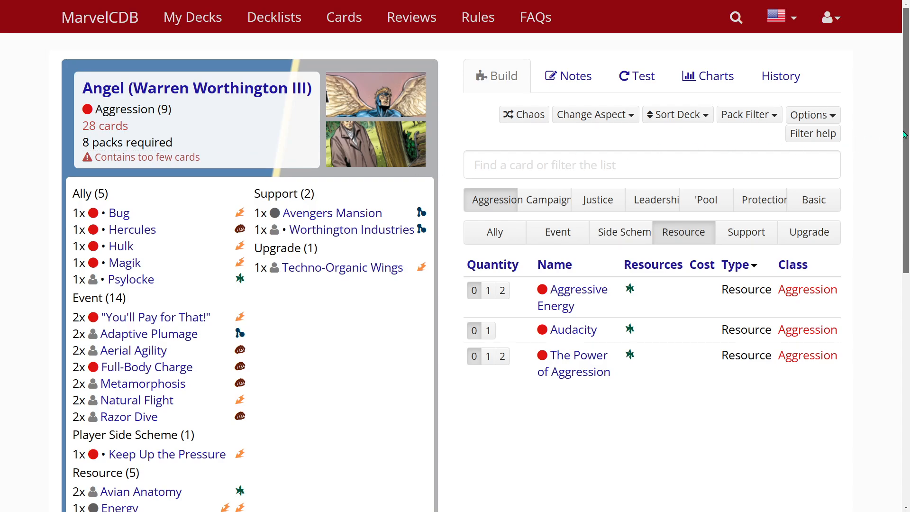
Rename the deck as "Trash Deck"
{"action": "scroll", "coordinate": [893, 251], "scroll_direction": "down", "scroll_amount": 5}
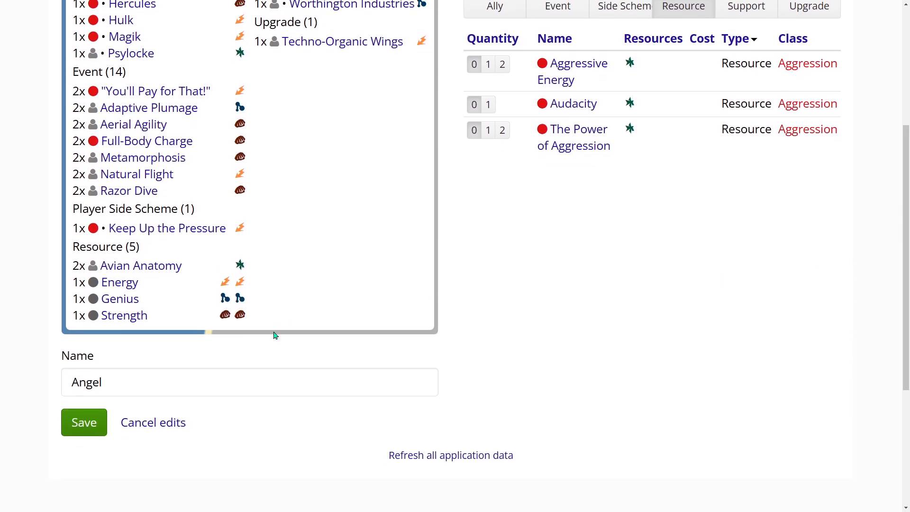
{"action": "left_click_drag", "start_coordinate": [126, 378], "coordinate": [34, 384]}
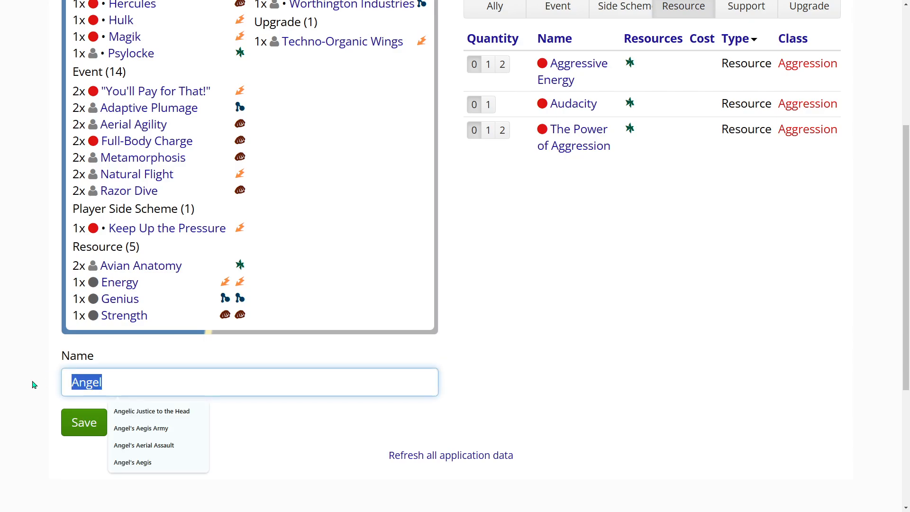
{"action": "type", "text": "T"}
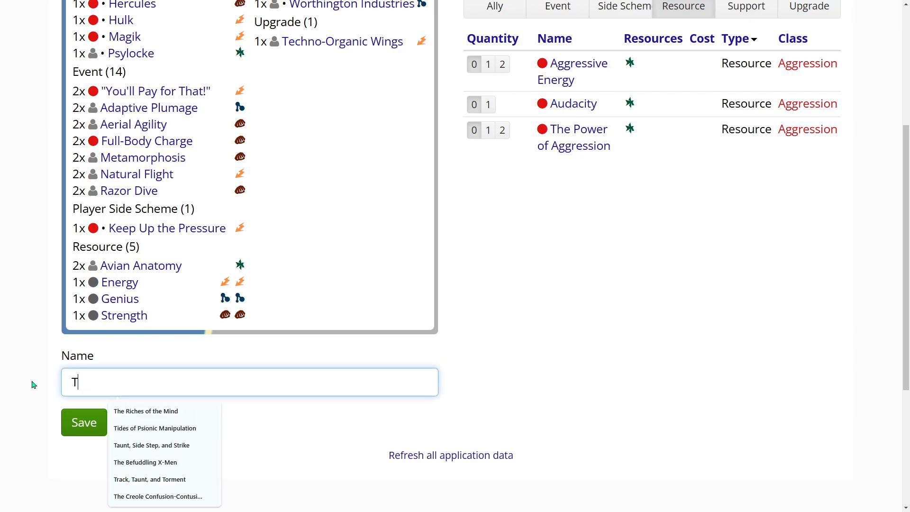
{"action": "type", "text": "rash Deck"}
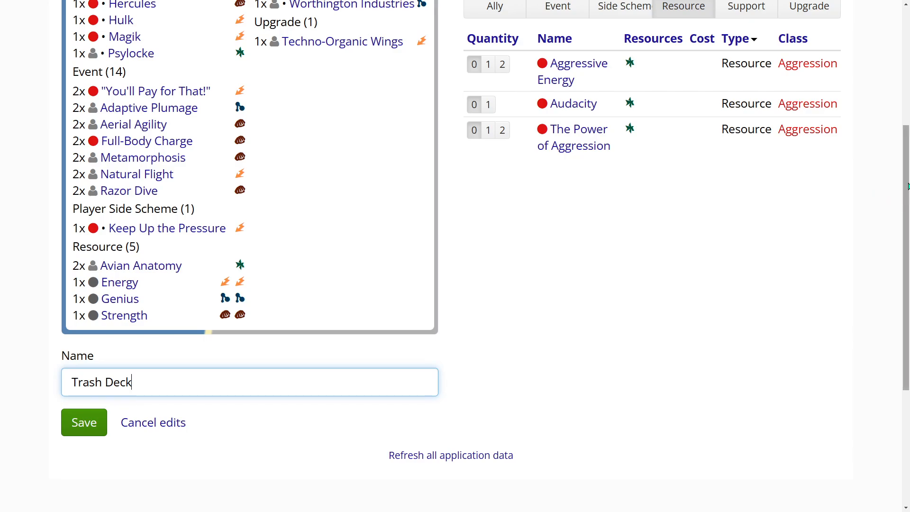
{"action": "scroll", "coordinate": [907, 186], "scroll_direction": "up", "scroll_amount": 5}
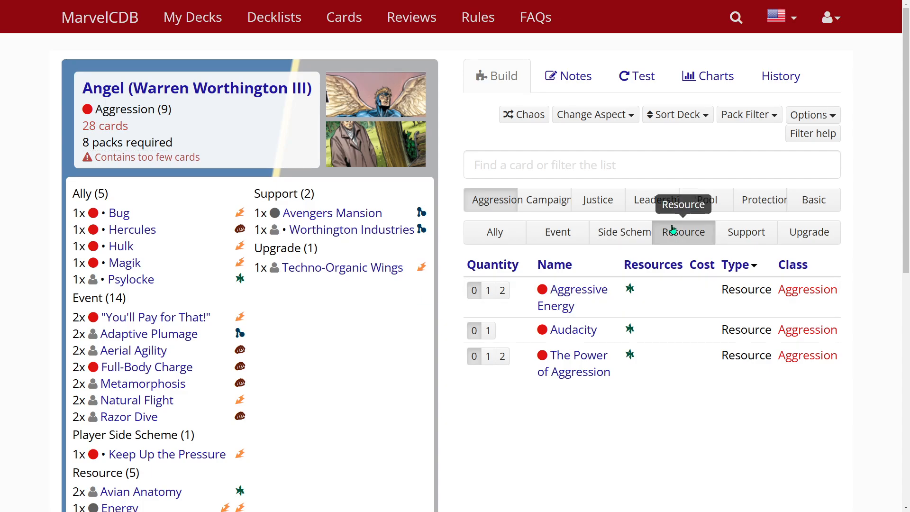
Change the deck's aspect to Leadership
{"action": "mouse_move", "coordinate": [131, 214]}
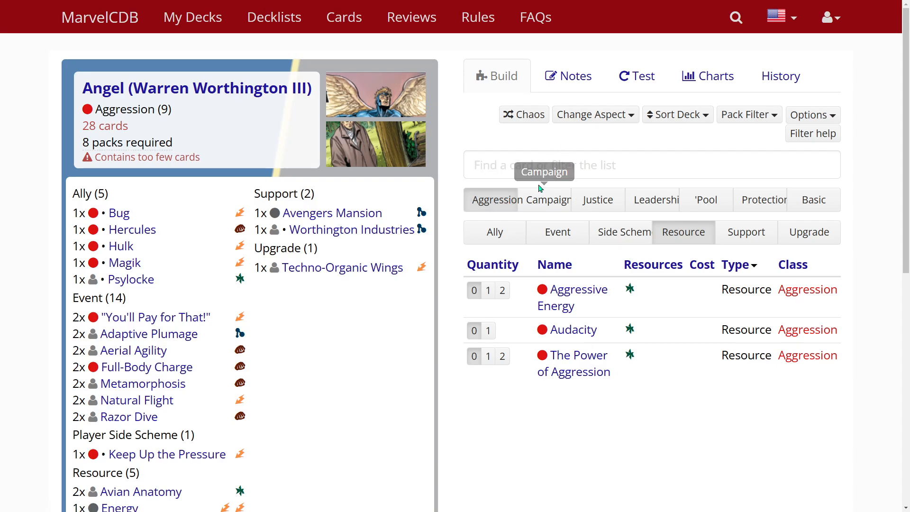
{"action": "left_click", "coordinate": [606, 118]}
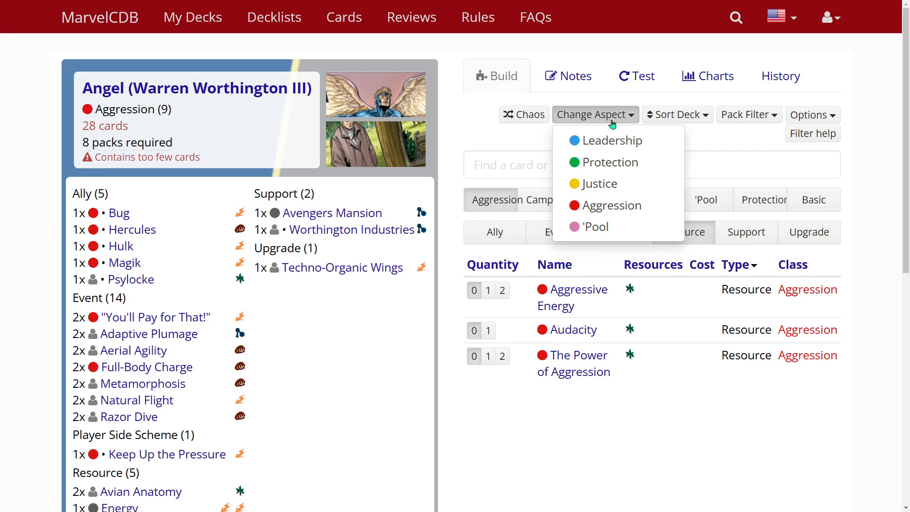
{"action": "key", "text": "Down"}
{"action": "left_click", "coordinate": [619, 144]}
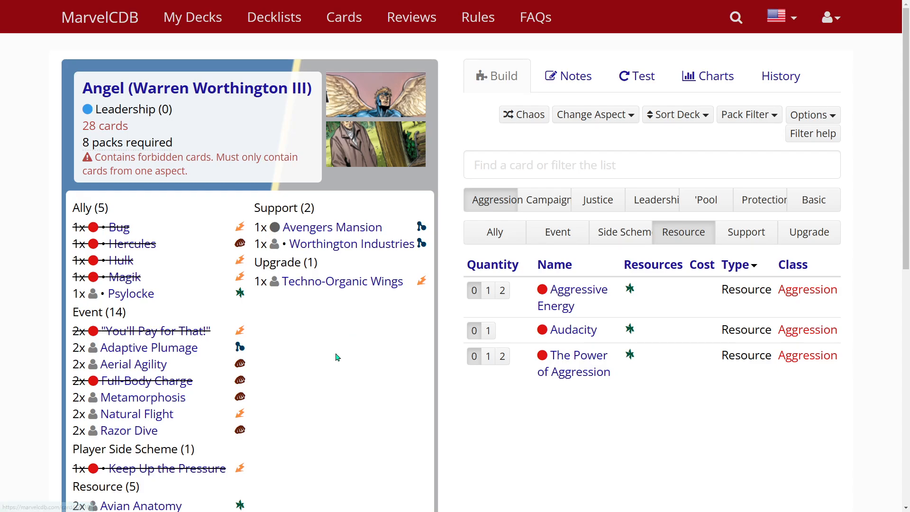
Remove the forbidden Aggression allies Bug, Hercules and Hulk from the deck by setting their quantities to 0
{"action": "scroll", "coordinate": [320, 386], "scroll_direction": "down", "scroll_amount": 2}
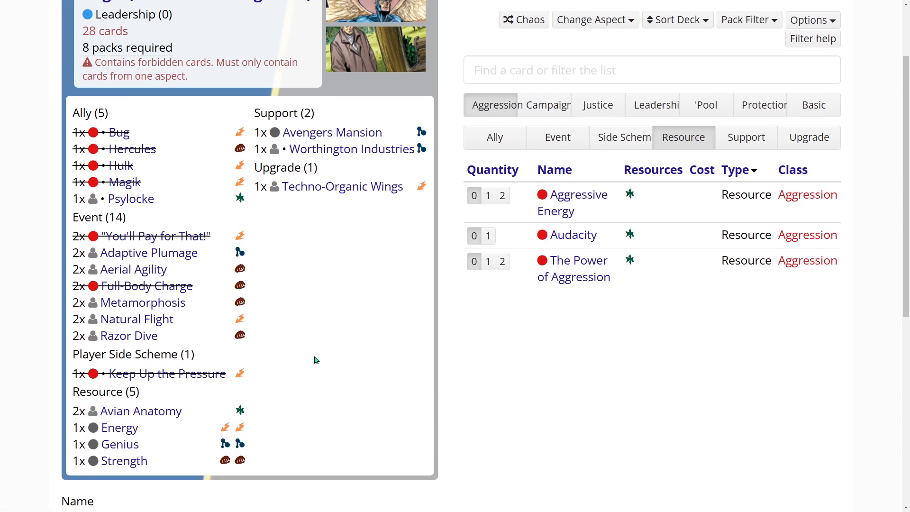
{"action": "scroll", "coordinate": [315, 362], "scroll_direction": "up", "scroll_amount": 1}
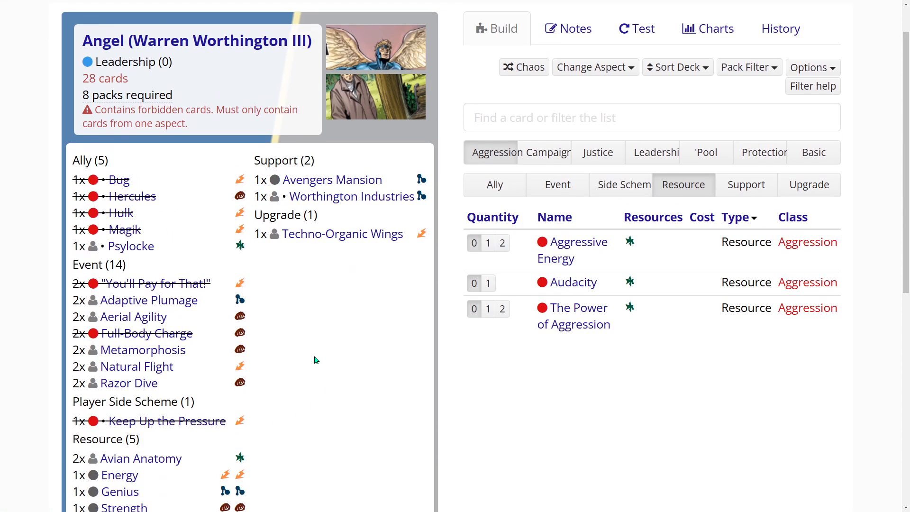
{"action": "left_click", "coordinate": [119, 181]}
{"action": "left_click", "coordinate": [369, 86]}
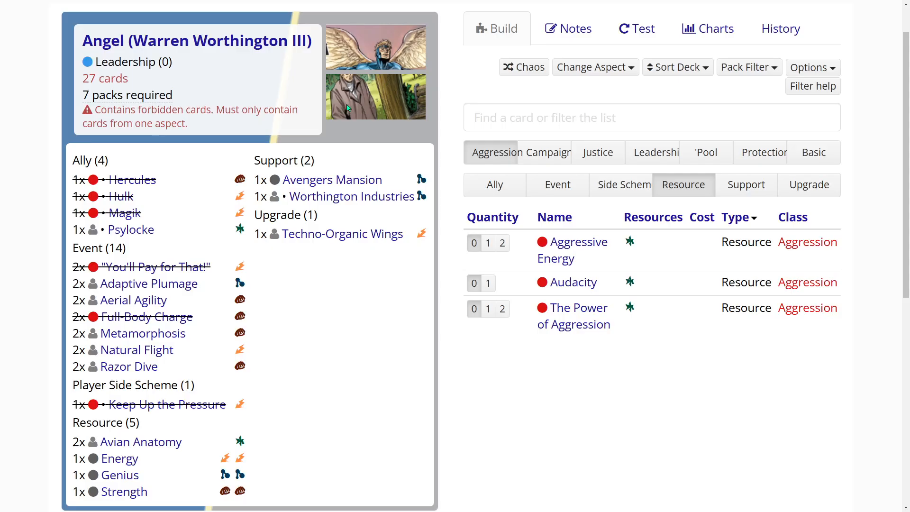
{"action": "left_click", "coordinate": [131, 179]}
{"action": "left_click", "coordinate": [378, 78]}
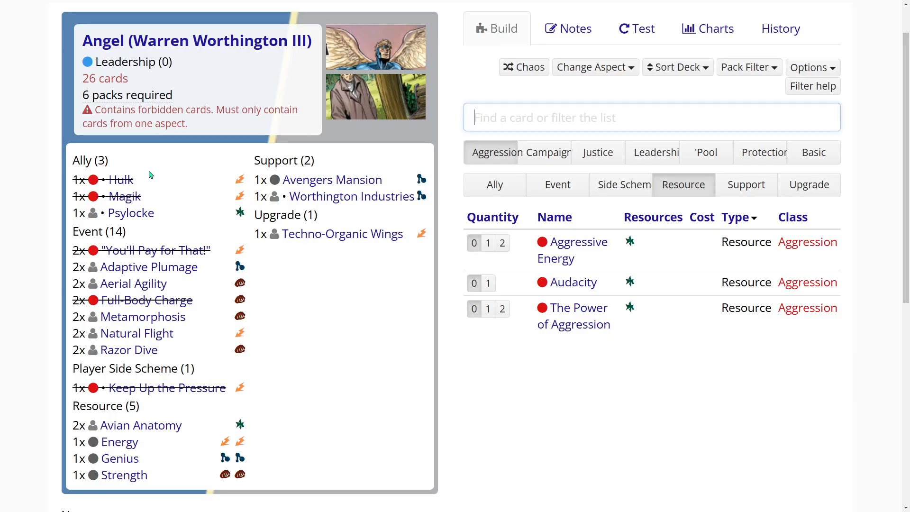
{"action": "left_click", "coordinate": [121, 180]}
{"action": "left_click", "coordinate": [373, 93]}
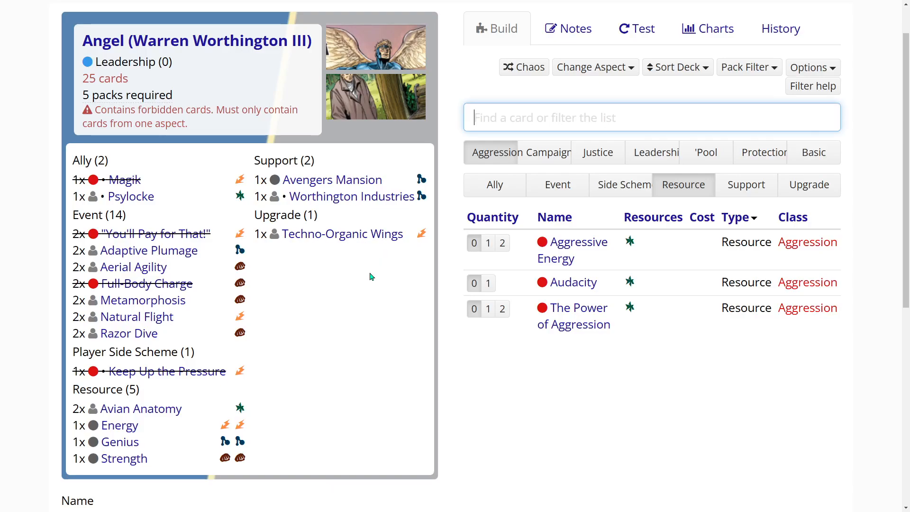
{"action": "scroll", "coordinate": [371, 350], "scroll_direction": "up", "scroll_amount": 1}
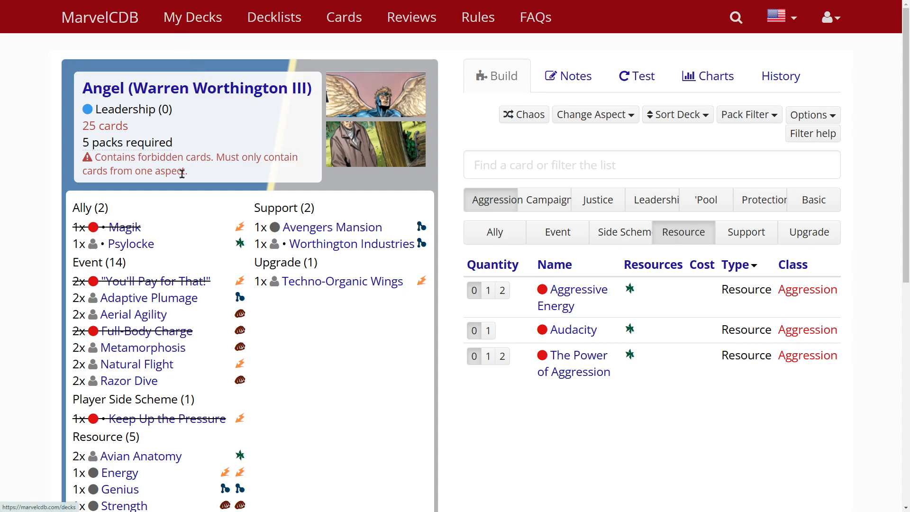
Cancel the deck edits, confirm reverting the changes, and delete the Angel deck from the private decks
{"action": "scroll", "coordinate": [234, 377], "scroll_direction": "down", "scroll_amount": 7}
{"action": "left_click", "coordinate": [173, 286]}
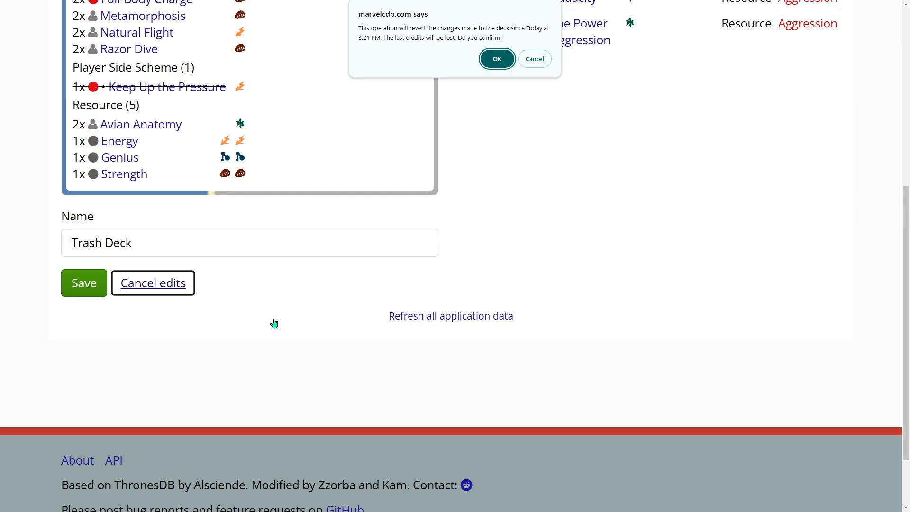
{"action": "left_click", "coordinate": [484, 60]}
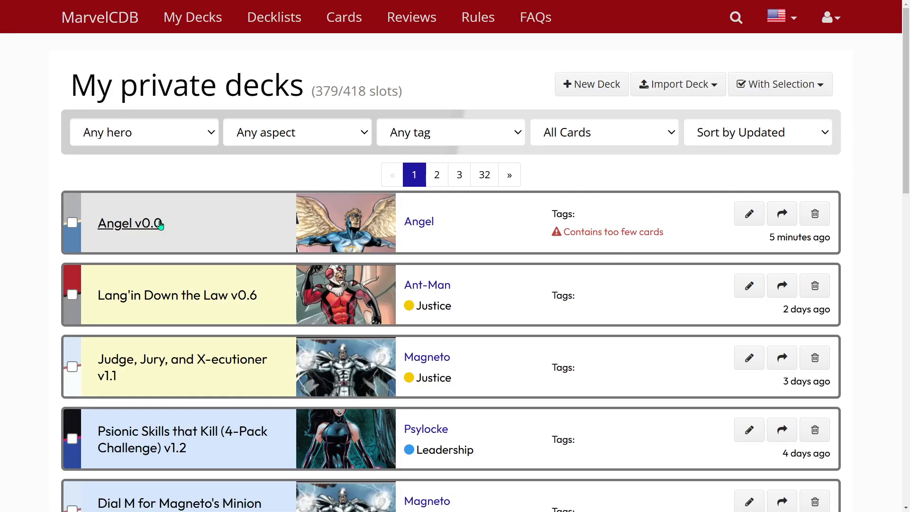
{"action": "left_click", "coordinate": [809, 216]}
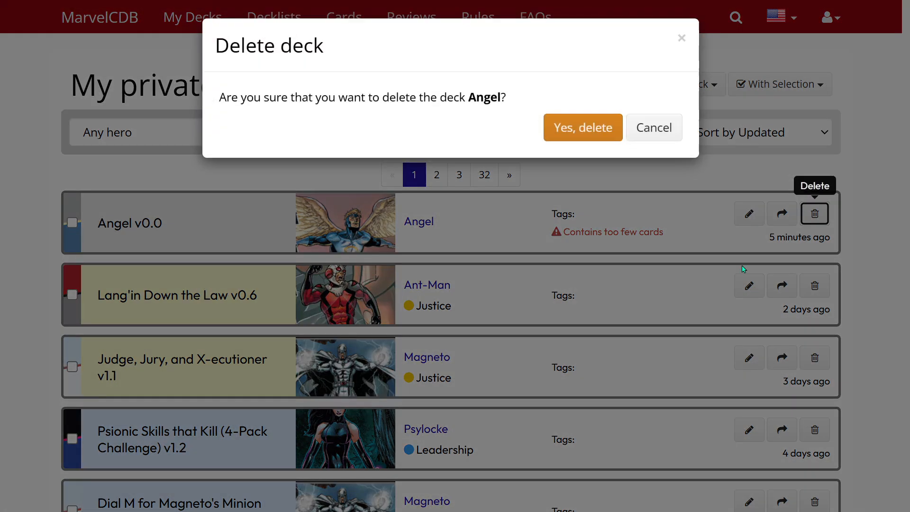
{"action": "left_click", "coordinate": [603, 138]}
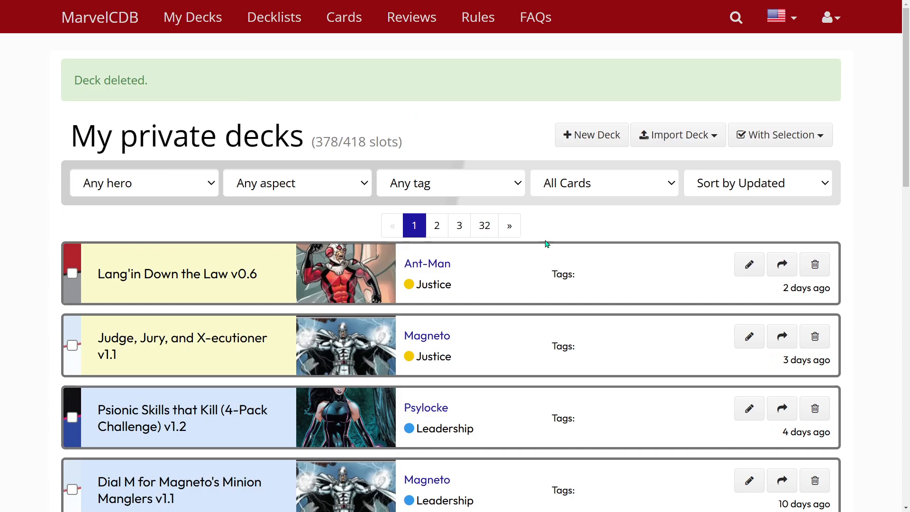
Create a new deck for the hero Ant-Man
{"action": "left_click", "coordinate": [603, 138]}
{"action": "scroll", "coordinate": [305, 312], "scroll_direction": "down", "scroll_amount": 3}
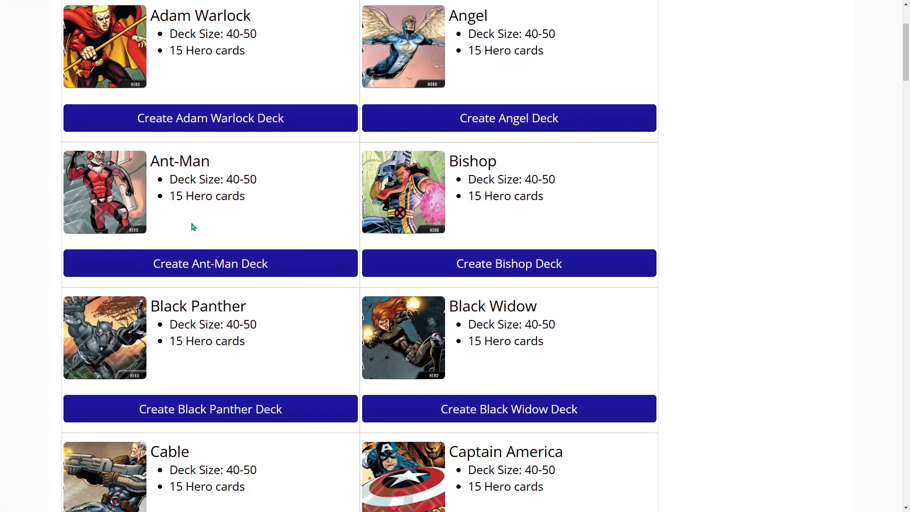
{"action": "left_click", "coordinate": [197, 263]}
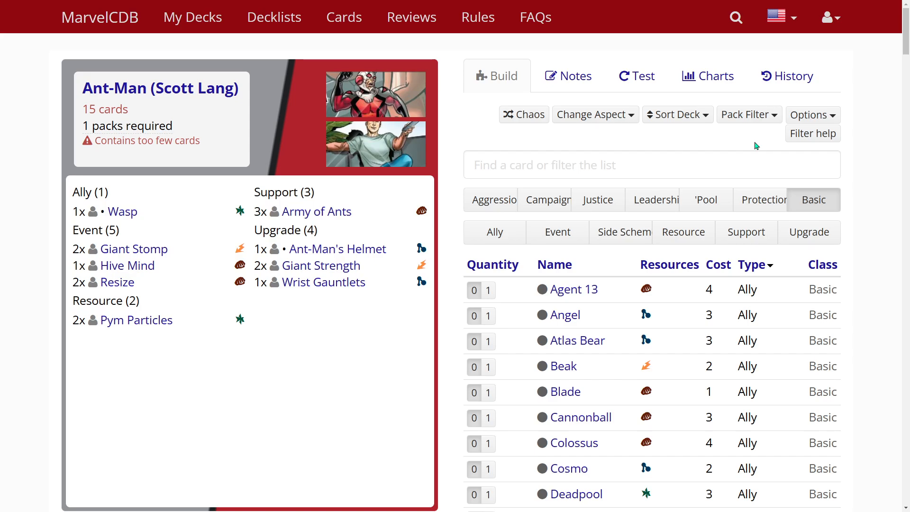
{"action": "left_click", "coordinate": [831, 18]}
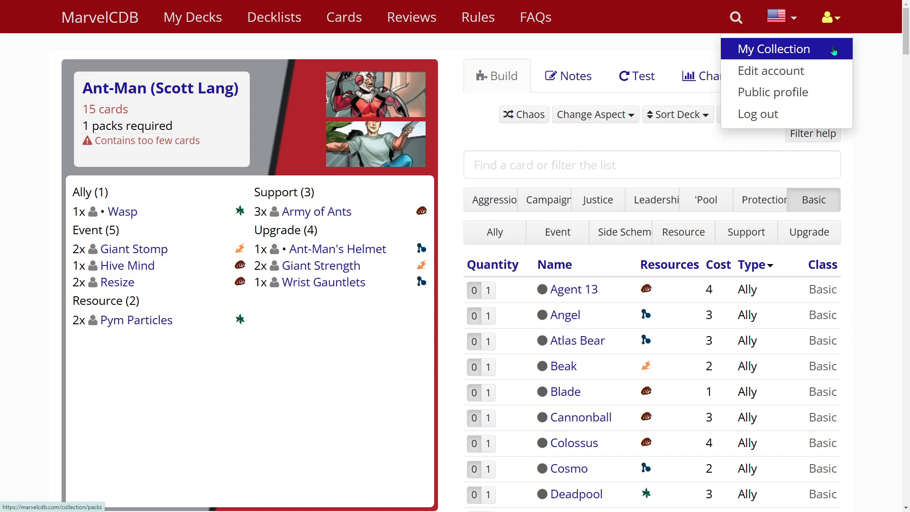
{"action": "left_click", "coordinate": [885, 77]}
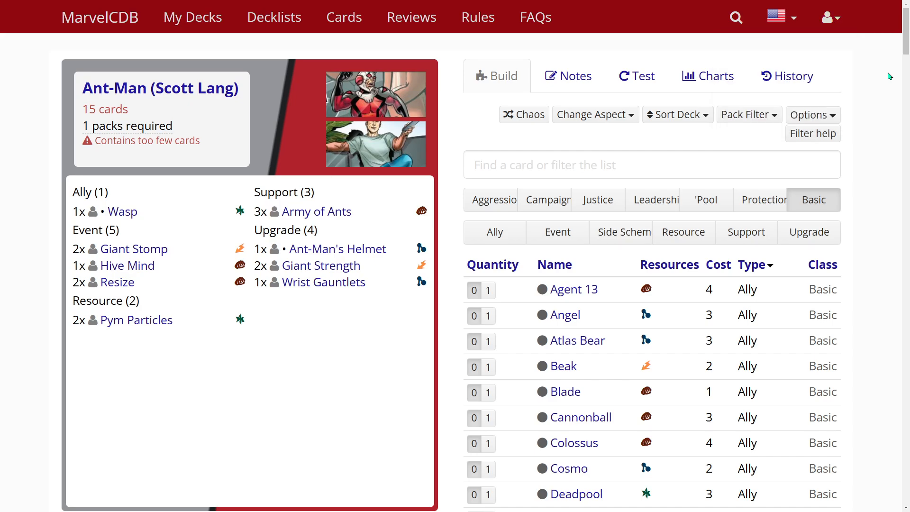
Exclude all packs from Wasp through Valkyrie from the available cards using the pack filter
{"action": "left_click", "coordinate": [776, 116]}
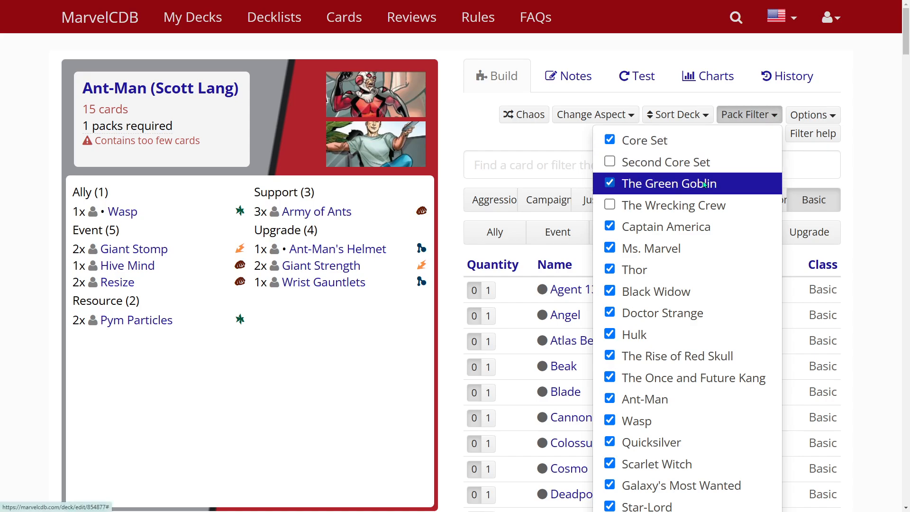
{"action": "scroll", "coordinate": [689, 187], "scroll_direction": "down", "scroll_amount": 1}
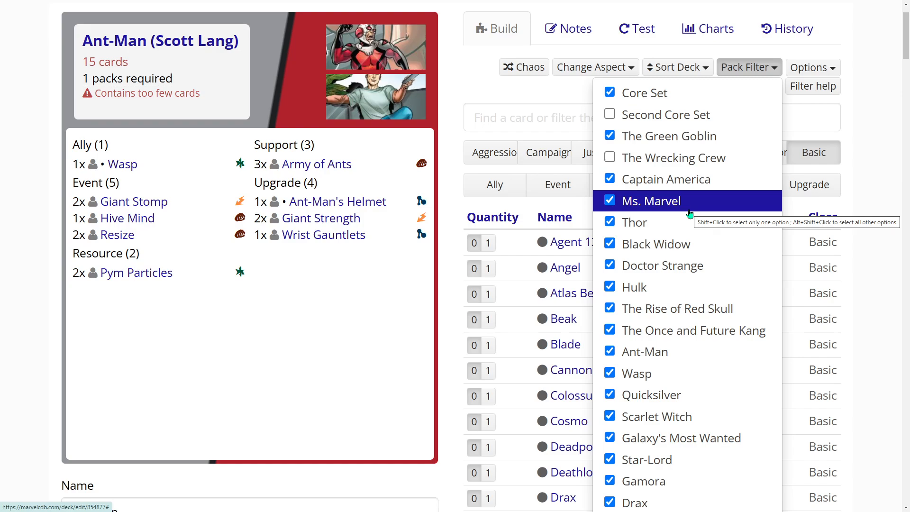
{"action": "scroll", "coordinate": [687, 190], "scroll_direction": "down", "scroll_amount": 1}
{"action": "scroll", "coordinate": [663, 171], "scroll_direction": "down", "scroll_amount": 1}
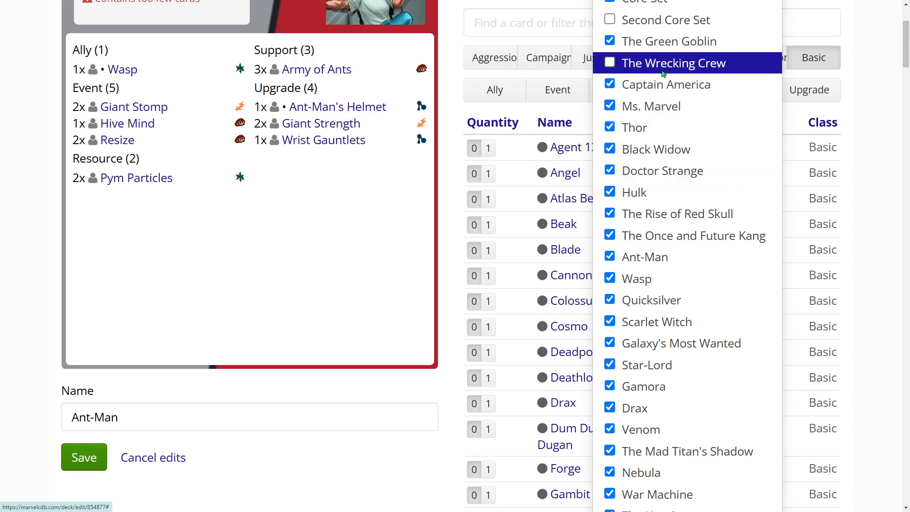
{"action": "scroll", "coordinate": [663, 73], "scroll_direction": "up", "scroll_amount": 1}
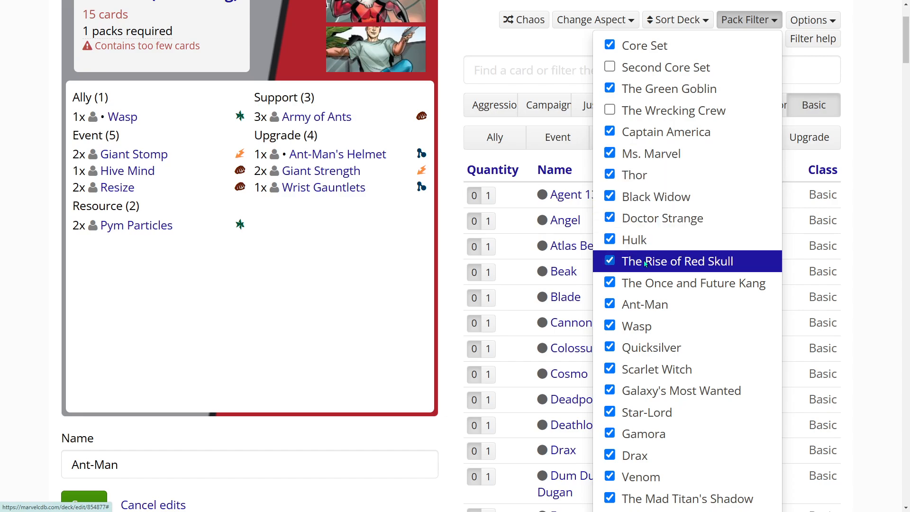
{"action": "scroll", "coordinate": [658, 289], "scroll_direction": "down", "scroll_amount": 3}
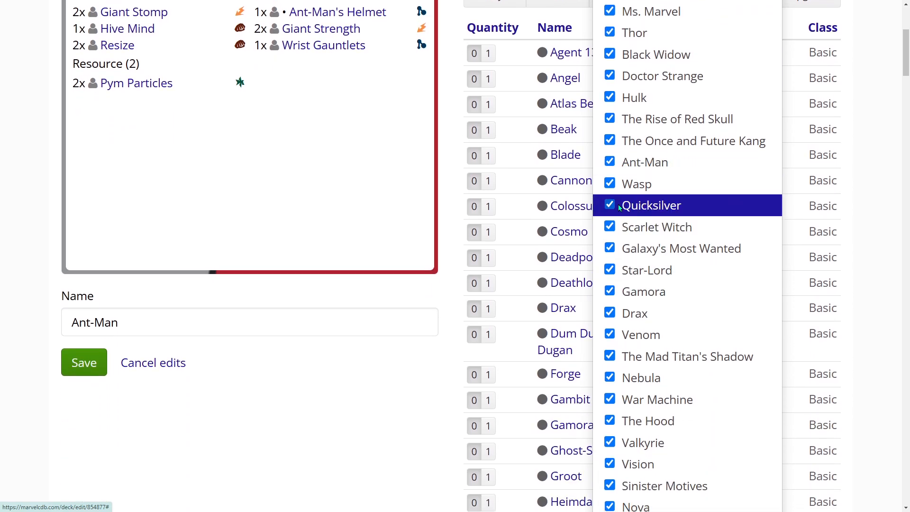
{"action": "left_click", "coordinate": [610, 184]}
{"action": "left_click", "coordinate": [610, 205]}
{"action": "left_click", "coordinate": [610, 229]}
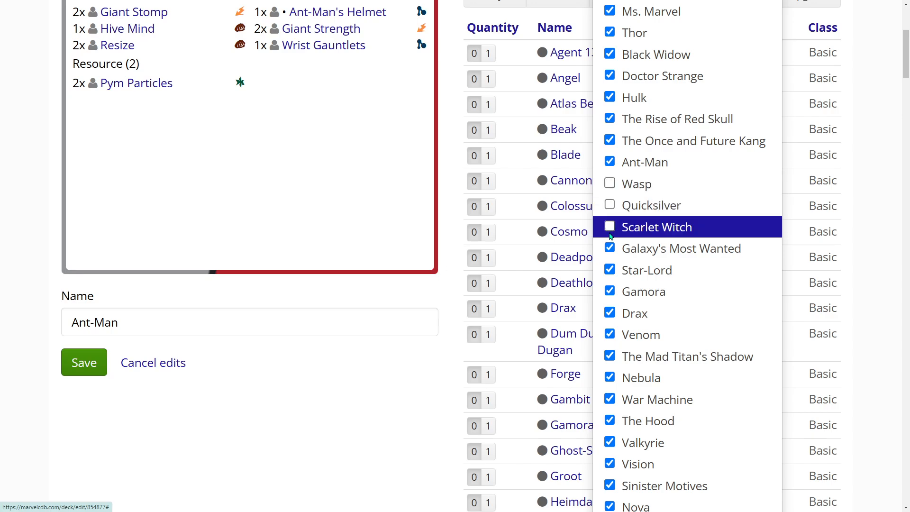
{"action": "left_click", "coordinate": [610, 249]}
{"action": "left_click", "coordinate": [610, 270]}
{"action": "left_click", "coordinate": [610, 292]}
{"action": "left_click", "coordinate": [610, 313]}
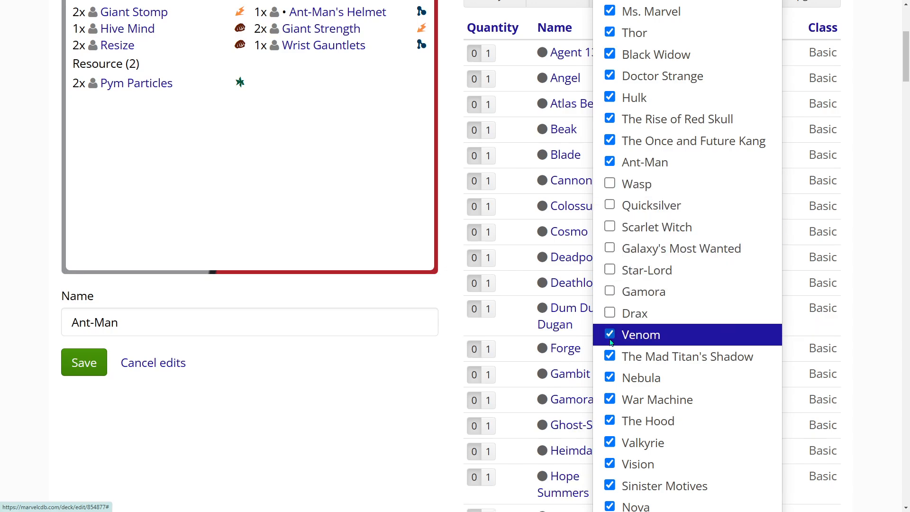
{"action": "left_click", "coordinate": [610, 335]}
{"action": "left_click", "coordinate": [610, 357]}
{"action": "left_click", "coordinate": [610, 378]}
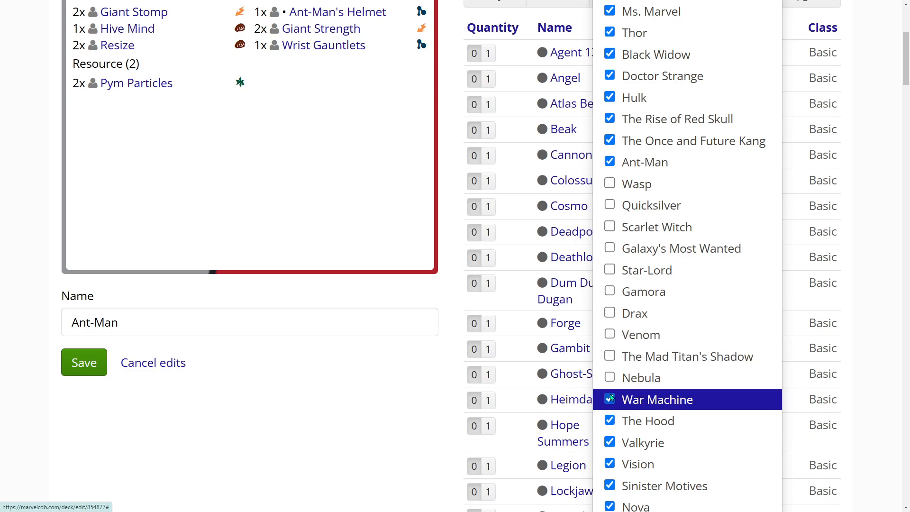
{"action": "left_click", "coordinate": [610, 399]}
{"action": "left_click", "coordinate": [610, 420]}
{"action": "scroll", "coordinate": [623, 309], "scroll_direction": "down", "scroll_amount": 4}
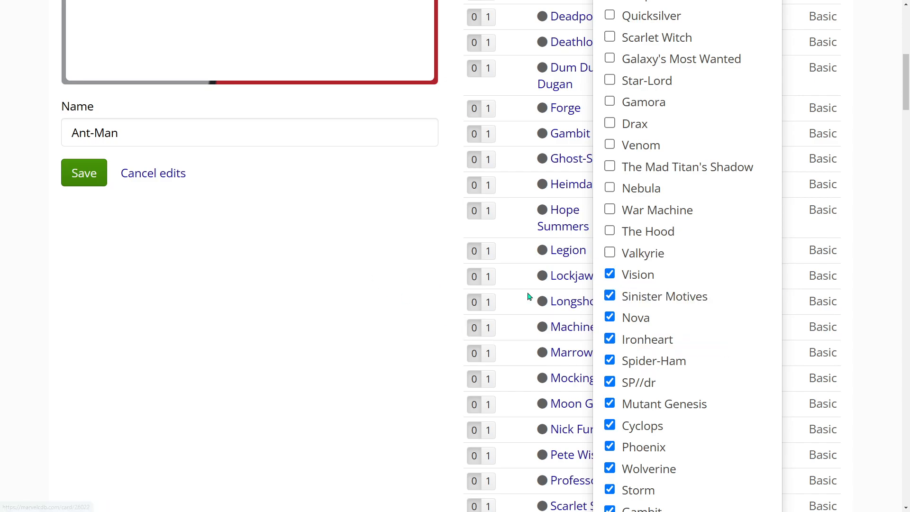
{"action": "left_click", "coordinate": [372, 239]}
{"action": "scroll", "coordinate": [568, 315], "scroll_direction": "up", "scroll_amount": 9}
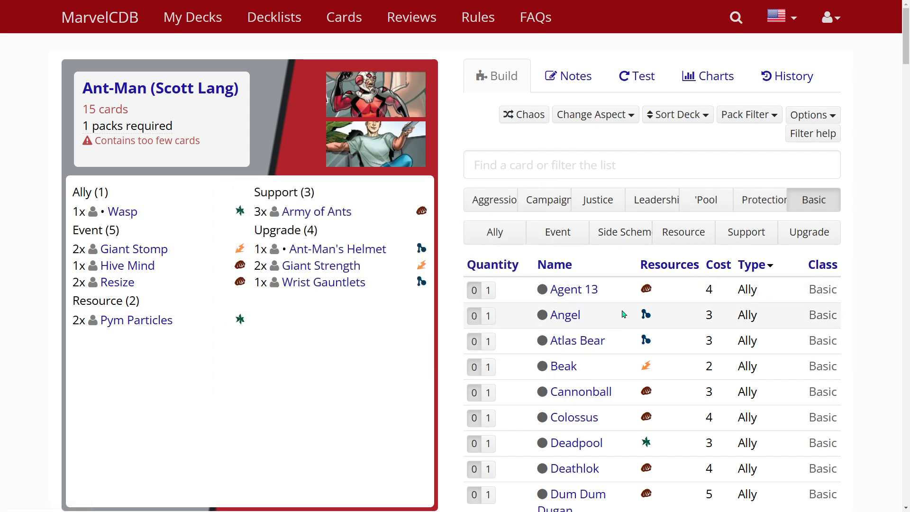
Check which packs are still selected in the pack filter, leaving the selection as it is
{"action": "right_click", "coordinate": [318, 346]}
{"action": "left_click", "coordinate": [748, 114]}
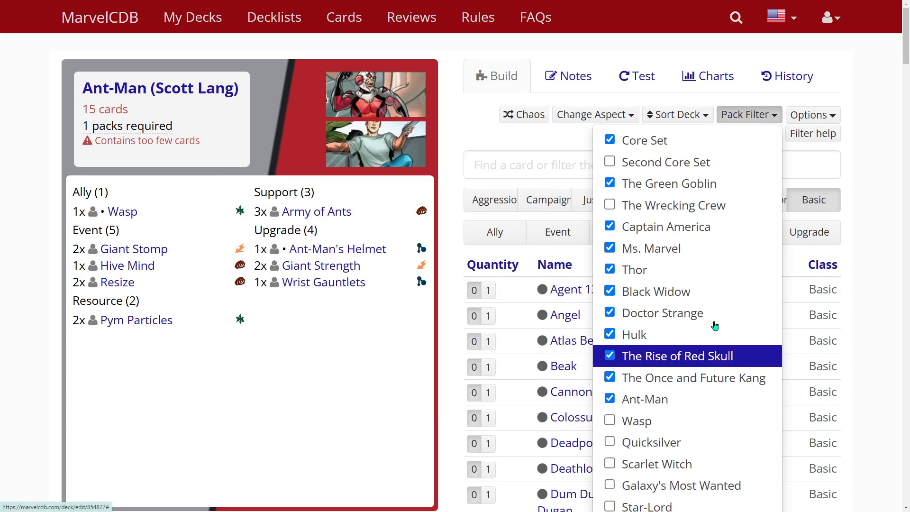
{"action": "left_click", "coordinate": [291, 367]}
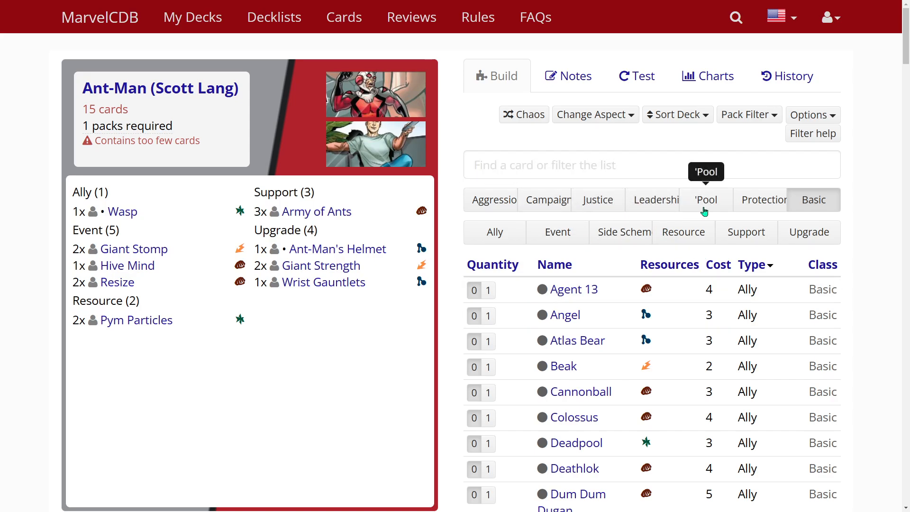
Show only the Justice aspect in the card list and browse its allies
{"action": "left_click", "coordinate": [606, 200]}
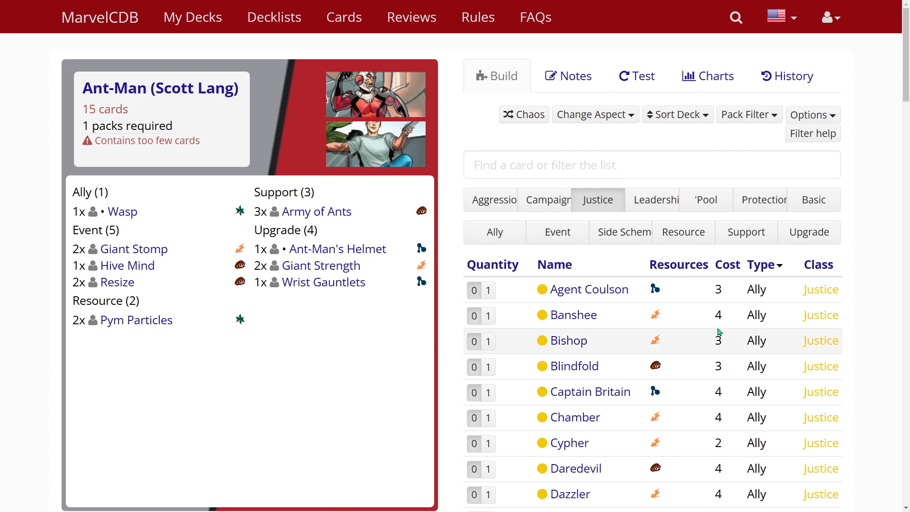
{"action": "scroll", "coordinate": [602, 303], "scroll_direction": "down", "scroll_amount": 3}
{"action": "scroll", "coordinate": [602, 308], "scroll_direction": "down", "scroll_amount": 3}
{"action": "scroll", "coordinate": [602, 308], "scroll_direction": "up", "scroll_amount": 3}
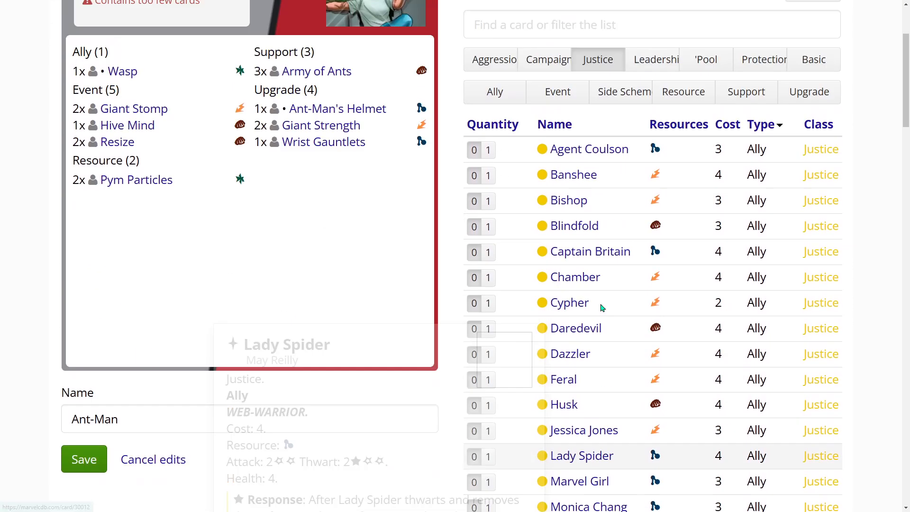
{"action": "scroll", "coordinate": [601, 308], "scroll_direction": "up", "scroll_amount": 3}
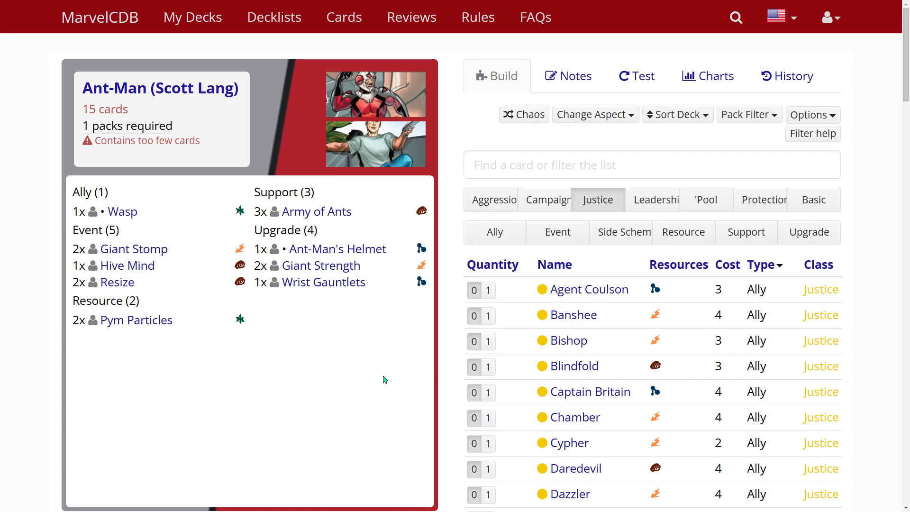
{"action": "scroll", "coordinate": [384, 378], "scroll_direction": "down", "scroll_amount": 4}
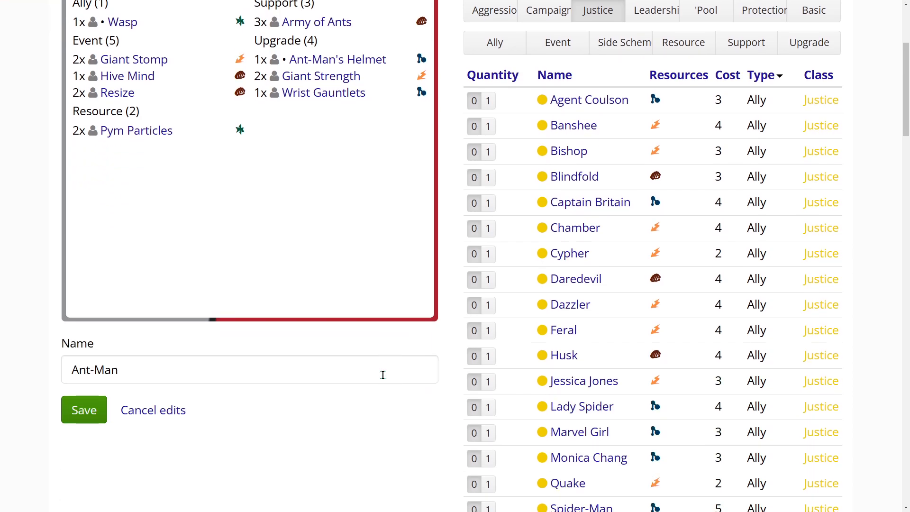
{"action": "scroll", "coordinate": [367, 341], "scroll_direction": "up", "scroll_amount": 4}
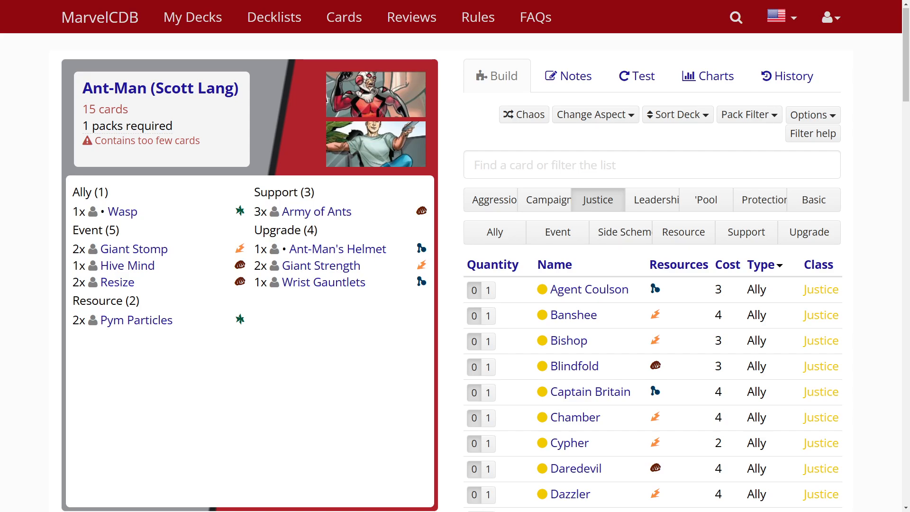